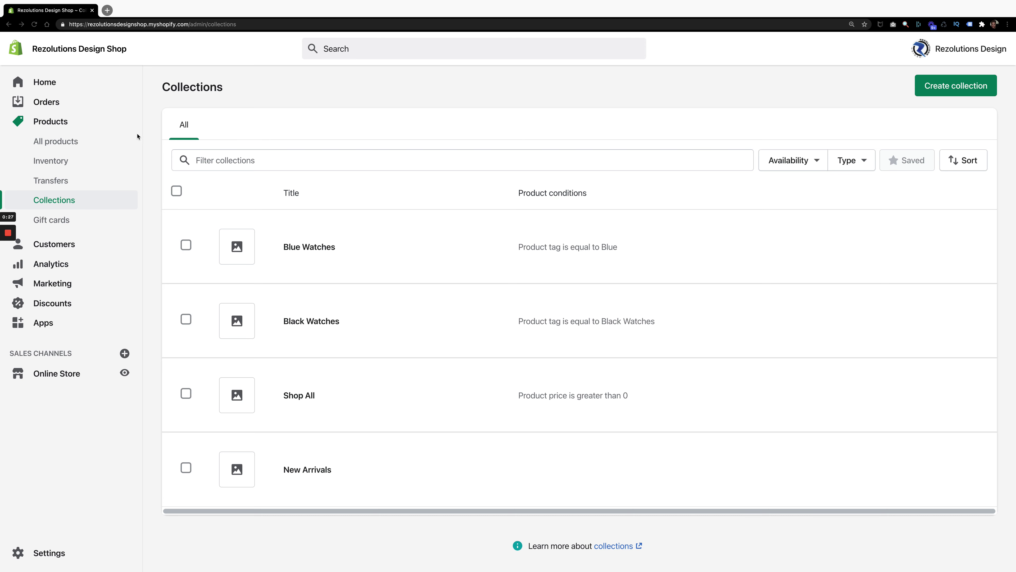
# Step: Show the All products list of the store's watches with their status and stock
pyautogui.click(60, 141)
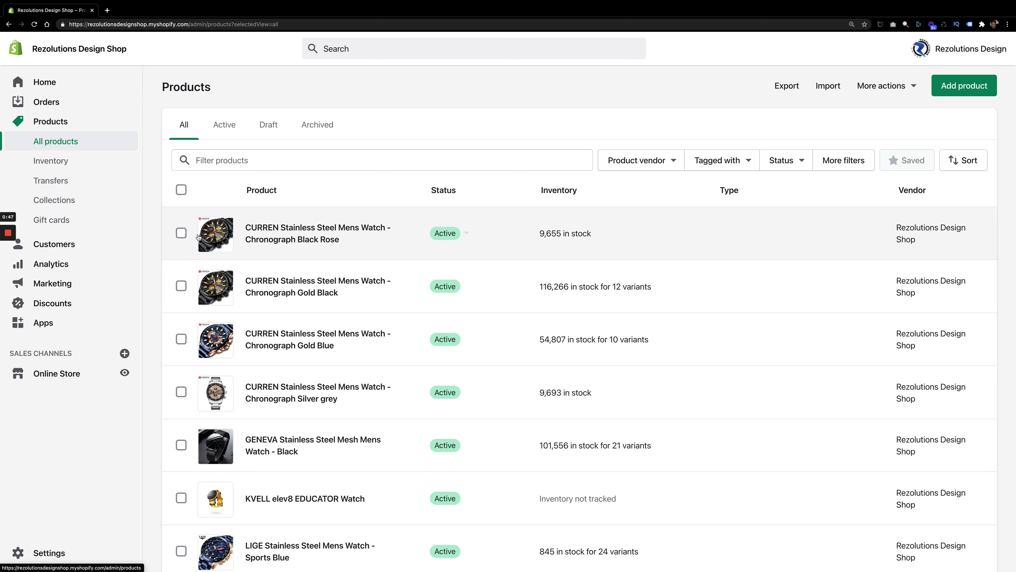
# Step: Go to the Collections page listing Blue Watches, Black Watches, Shop All and New Arrivals
pyautogui.click(68, 199)
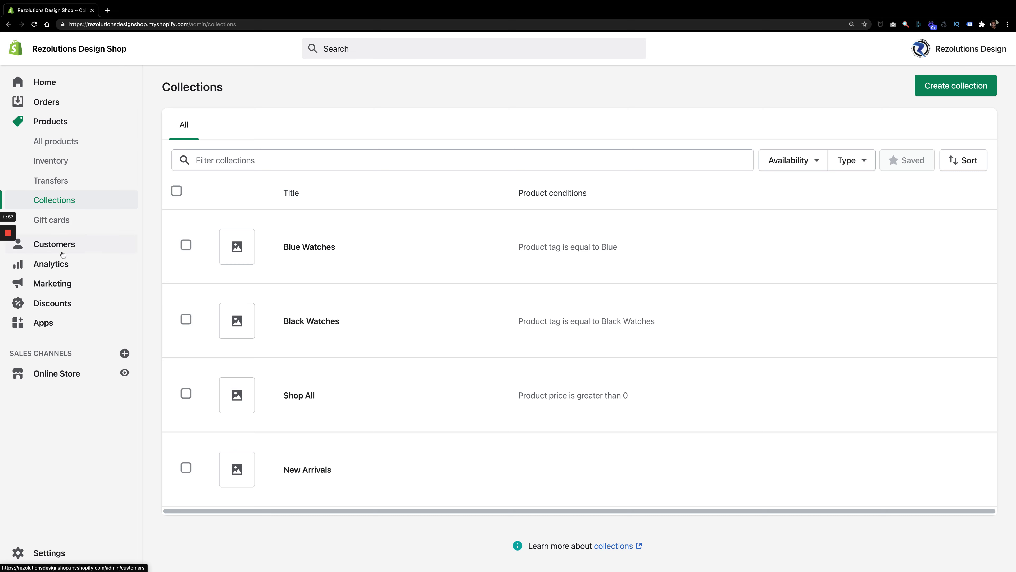
# Step: Go to the Online Store Navigation menus and preview the live storefront in a new tab
pyautogui.click(55, 377)
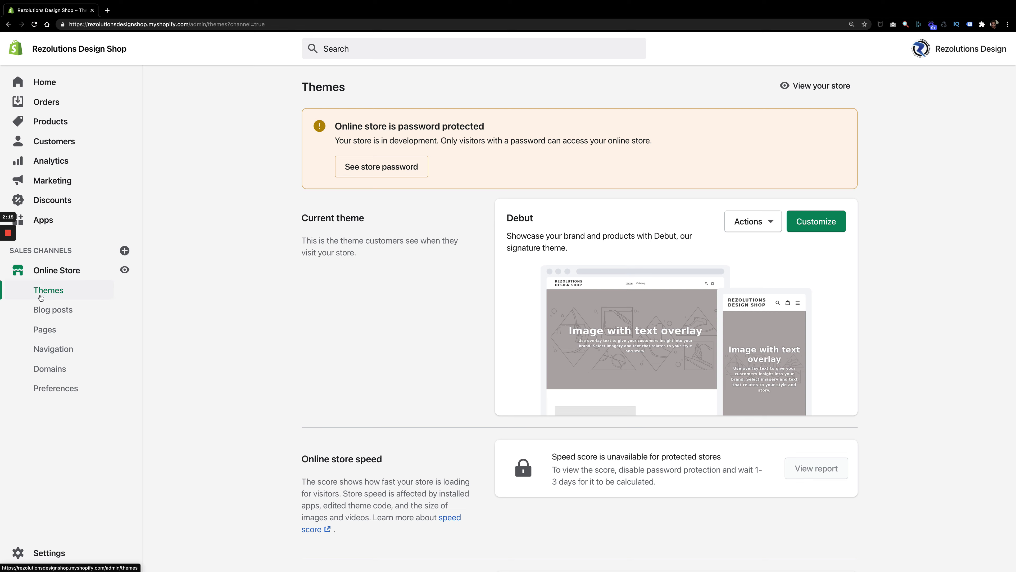
pyautogui.click(38, 354)
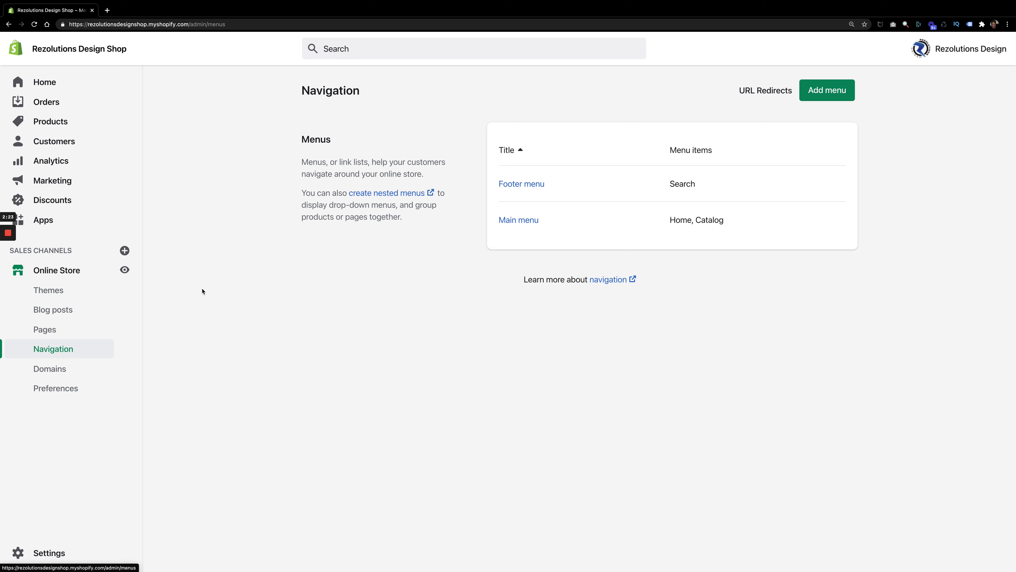
pyautogui.click(124, 269)
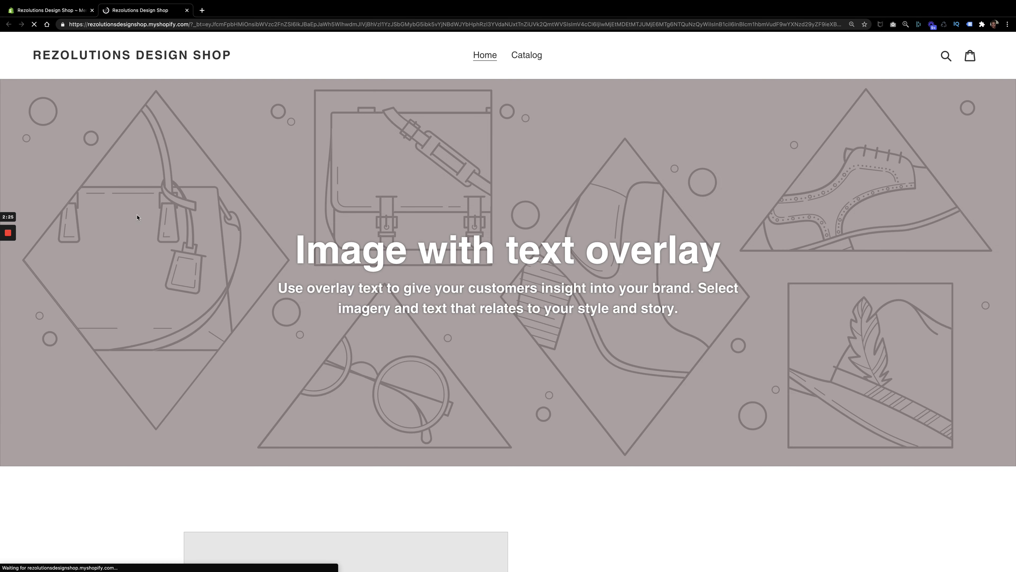
# Step: Compare the storefront's Home and Catalog header links and footer links with the admin Navigation page
pyautogui.click(59, 11)
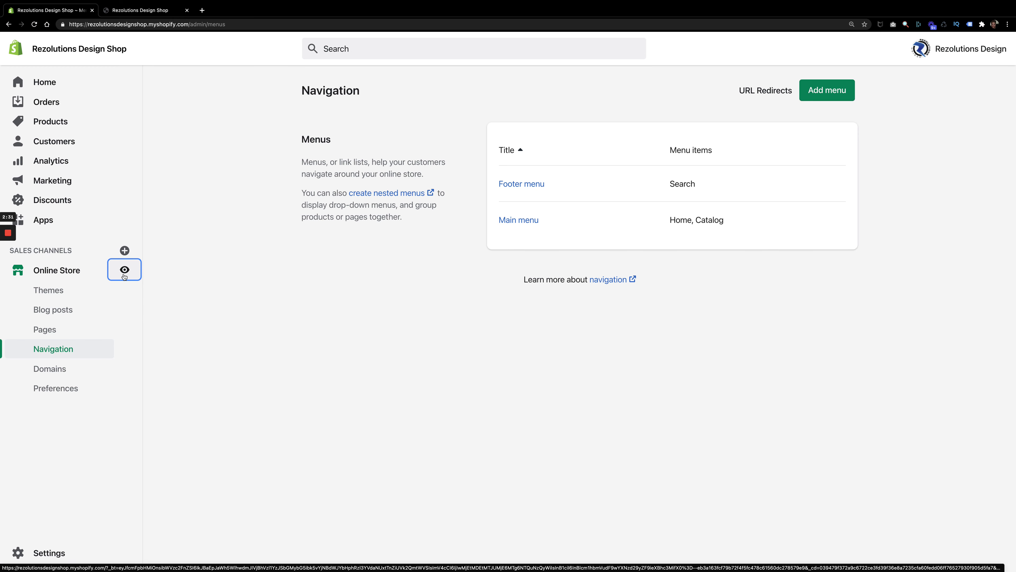
pyautogui.click(151, 10)
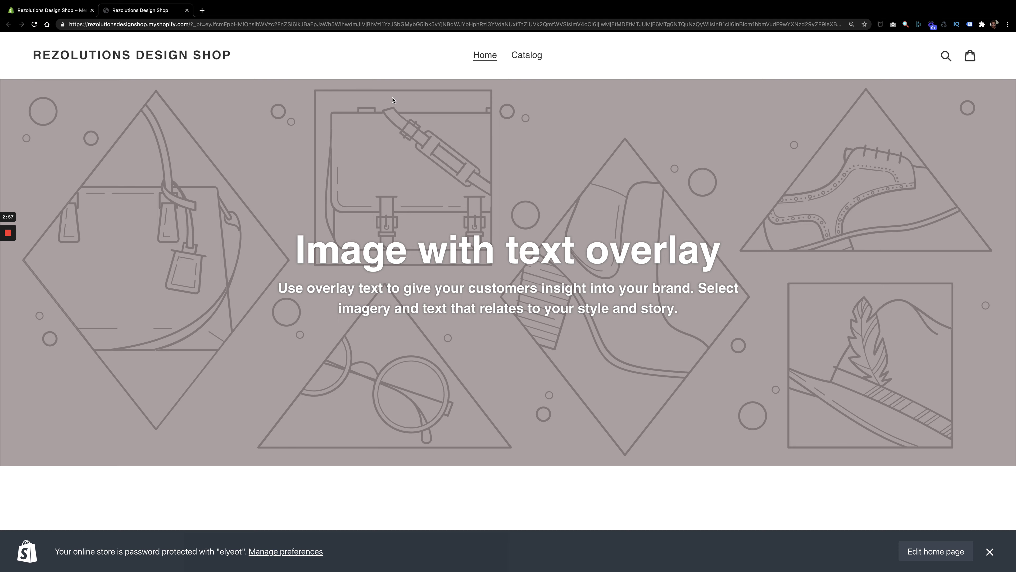
pyautogui.click(46, 11)
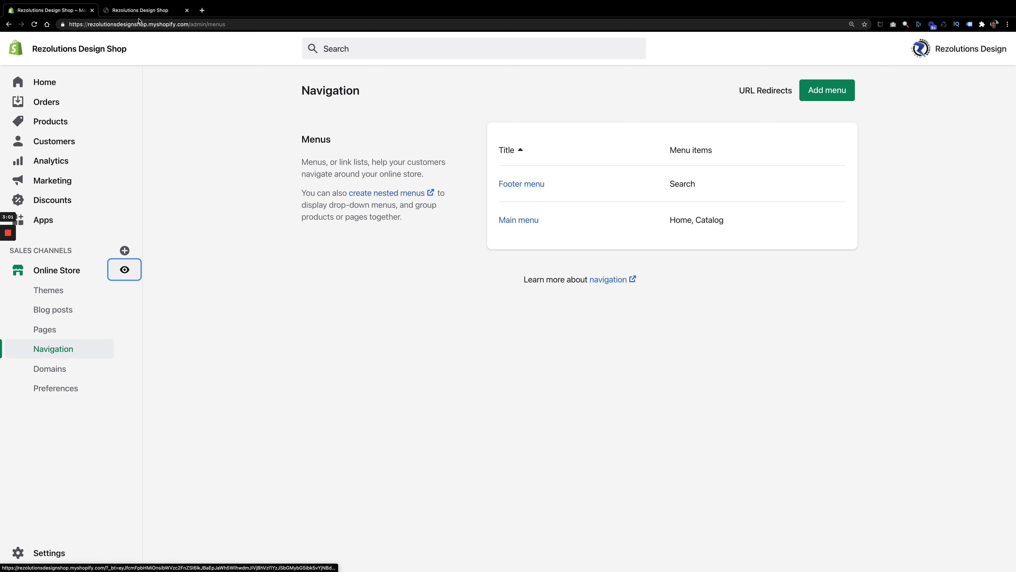
pyautogui.click(135, 10)
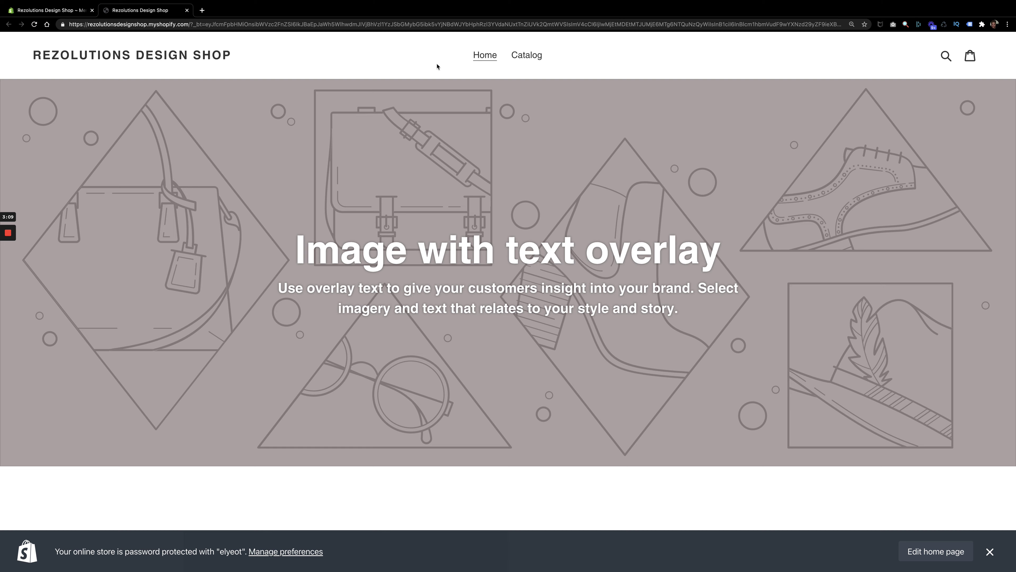
pyautogui.scroll(-15, 215, 239)
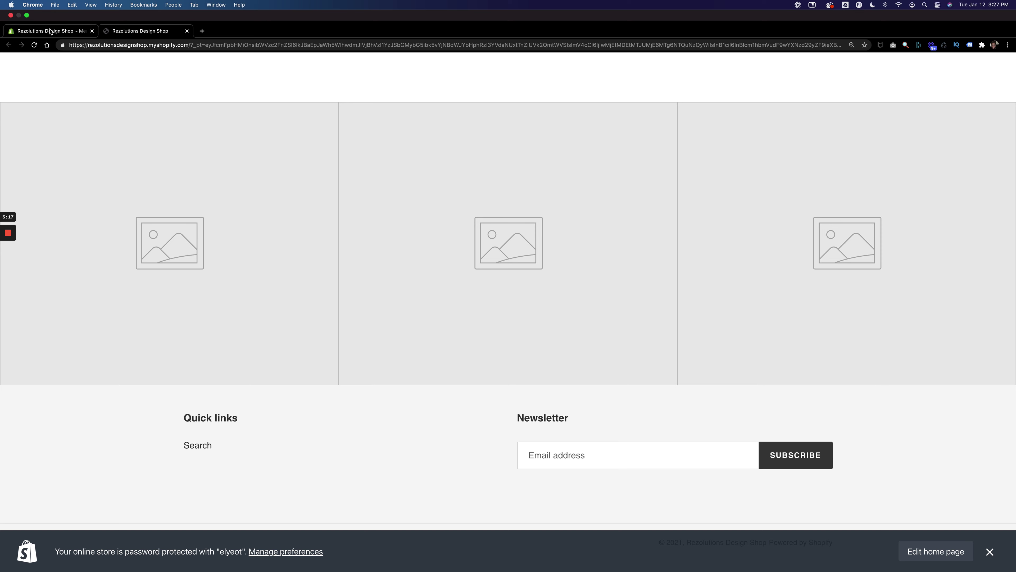
pyautogui.click(48, 31)
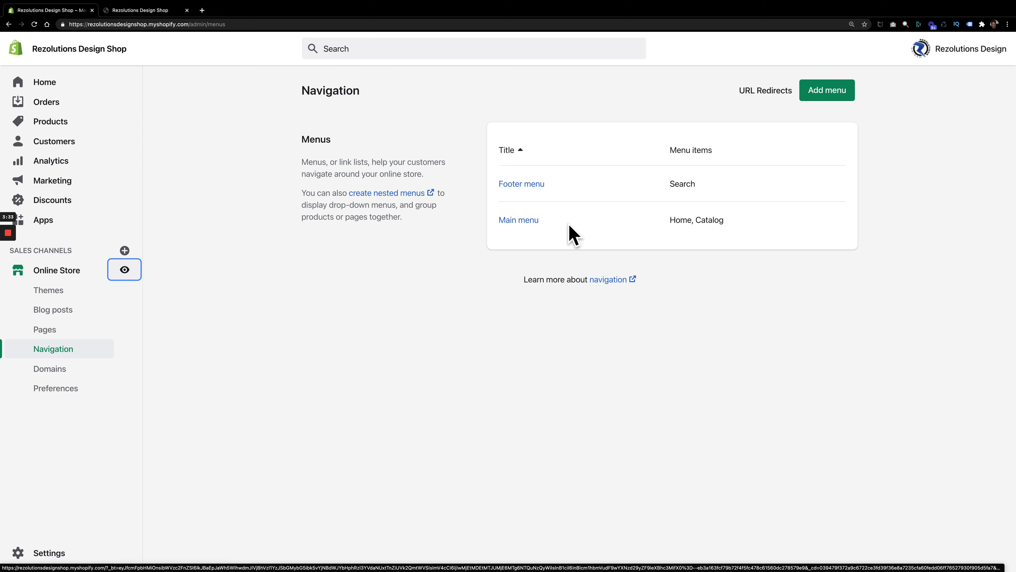
# Step: Delete the Home and Catalog items from the Main menu and save it empty
pyautogui.click(526, 220)
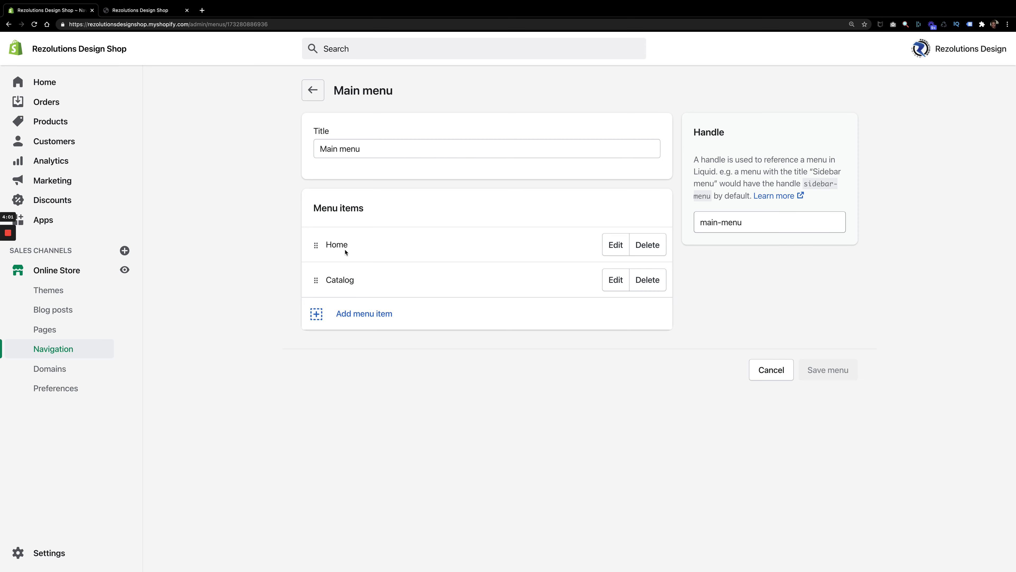
pyautogui.click(646, 245)
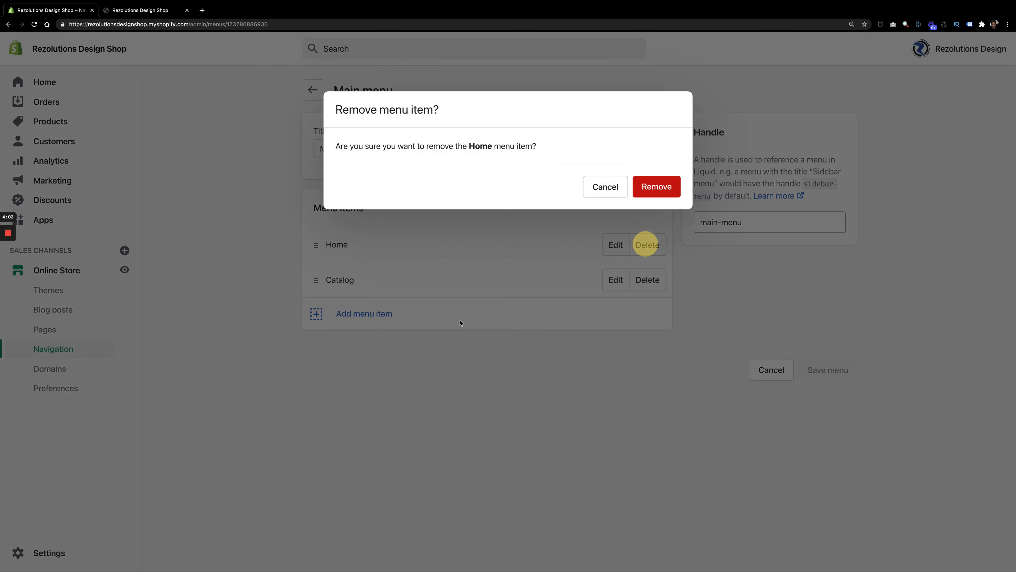
pyautogui.click(656, 186)
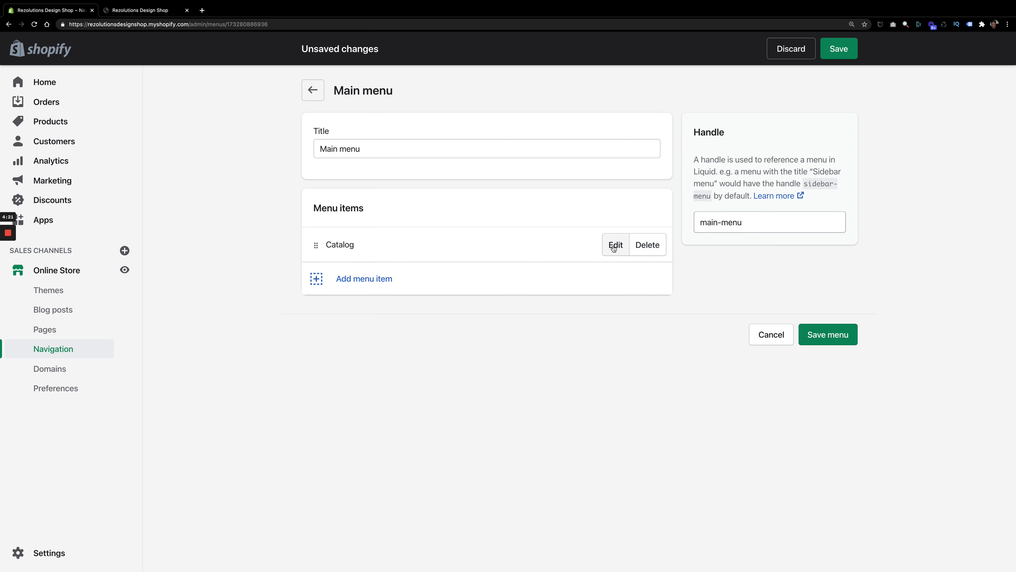
pyautogui.click(640, 243)
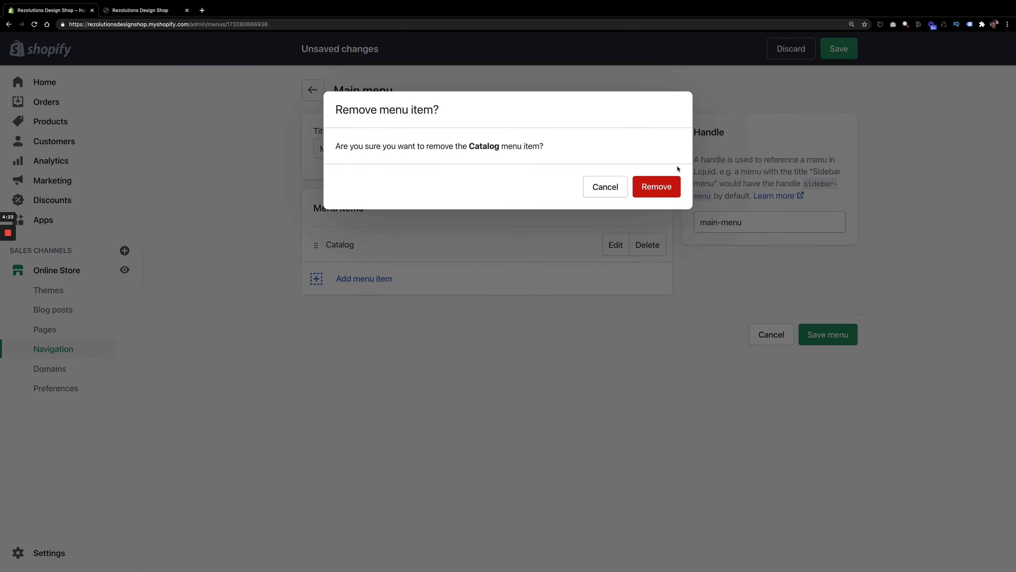
pyautogui.click(656, 186)
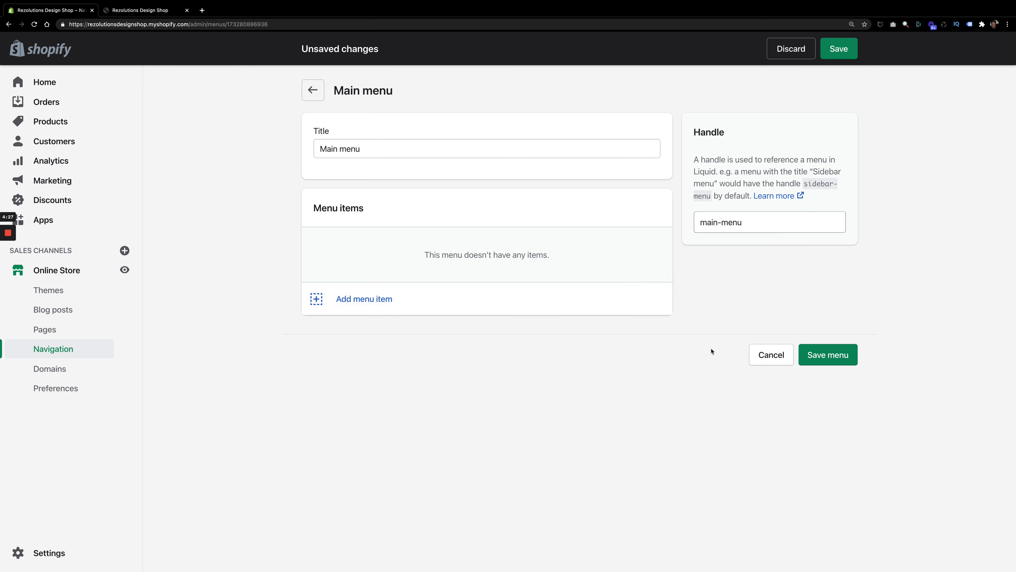
pyautogui.click(825, 354)
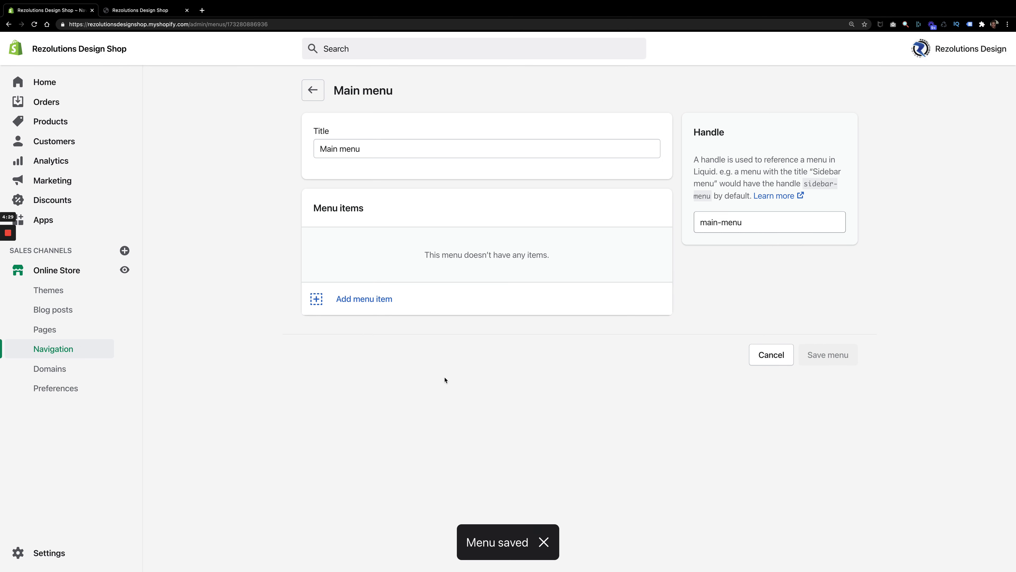
# Step: Create a 'Shop' Main menu item linked to Collections > Shop All, then save the menu
pyautogui.click(356, 300)
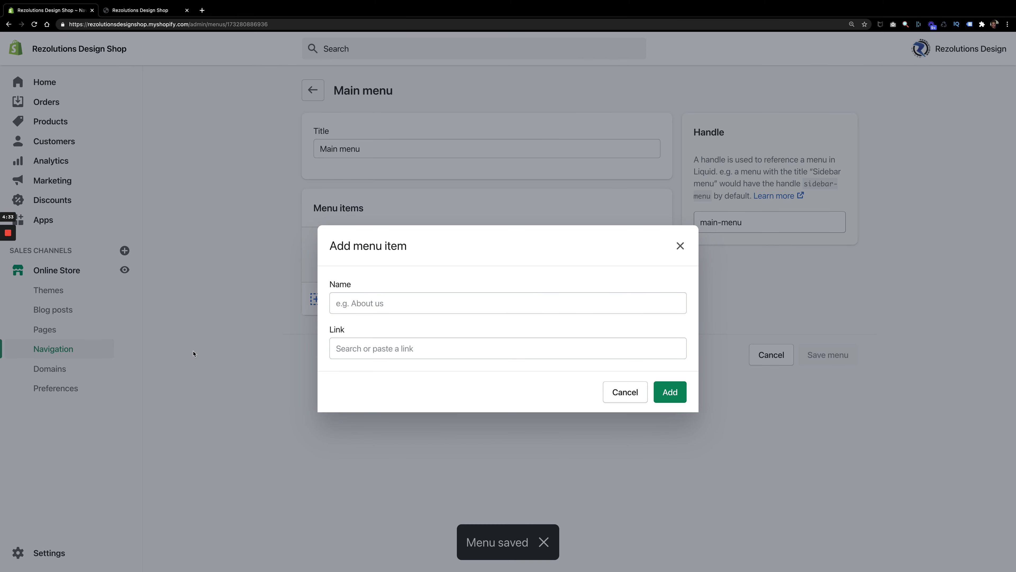
pyautogui.click(363, 304)
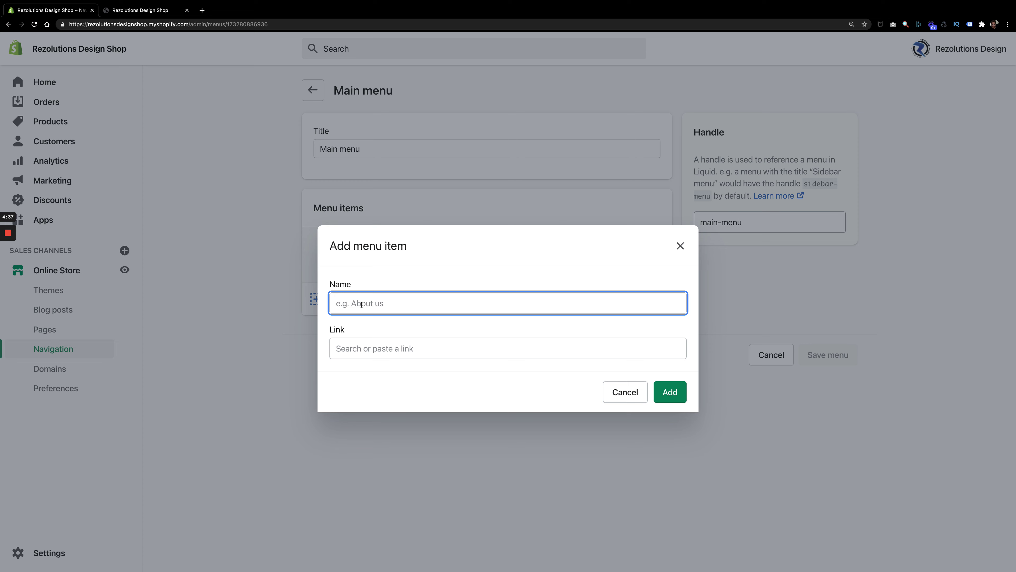
pyautogui.write('Shop')
pyautogui.click(338, 345)
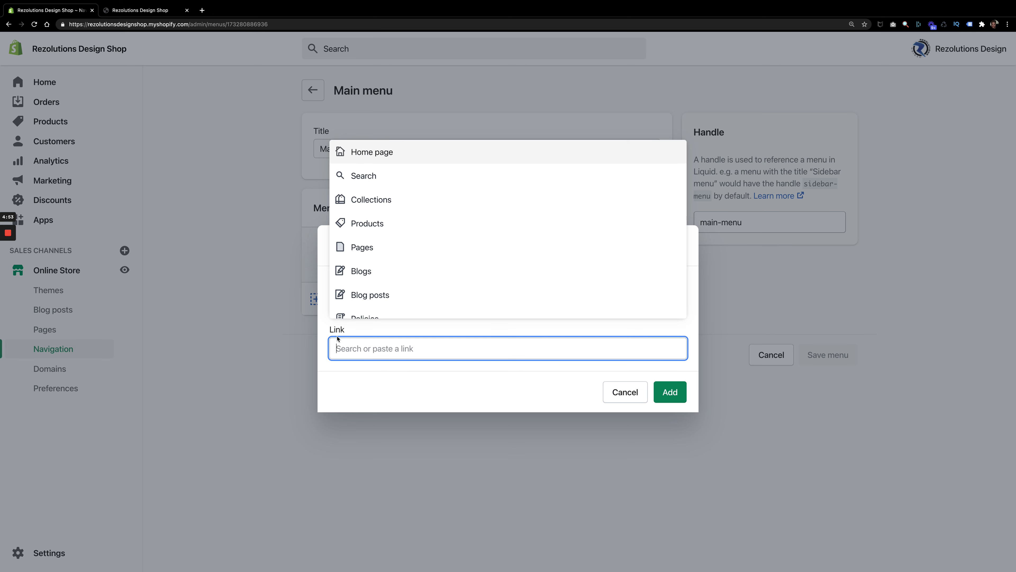
pyautogui.scroll(-1, 401, 284)
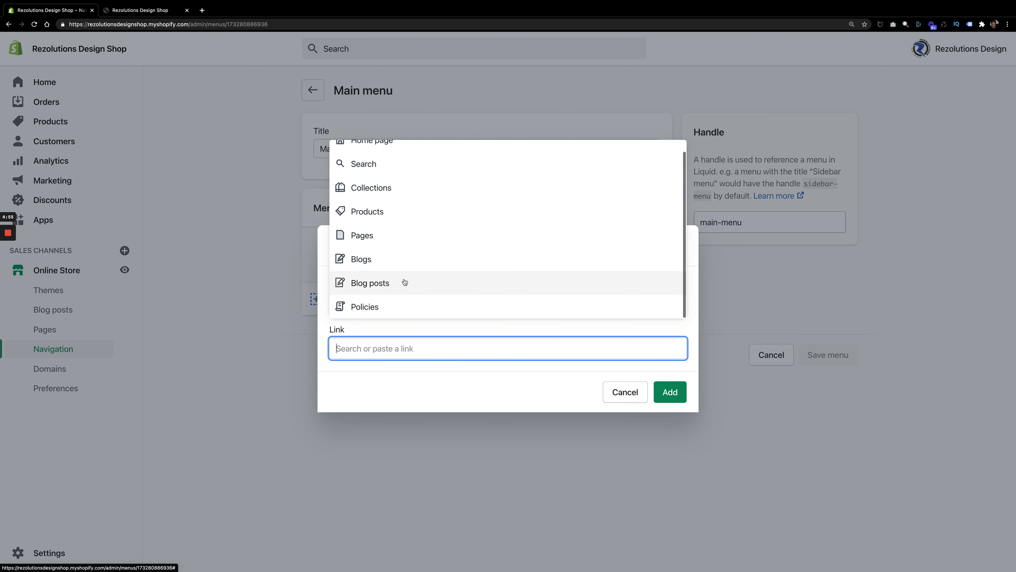
pyautogui.scroll(1, 404, 282)
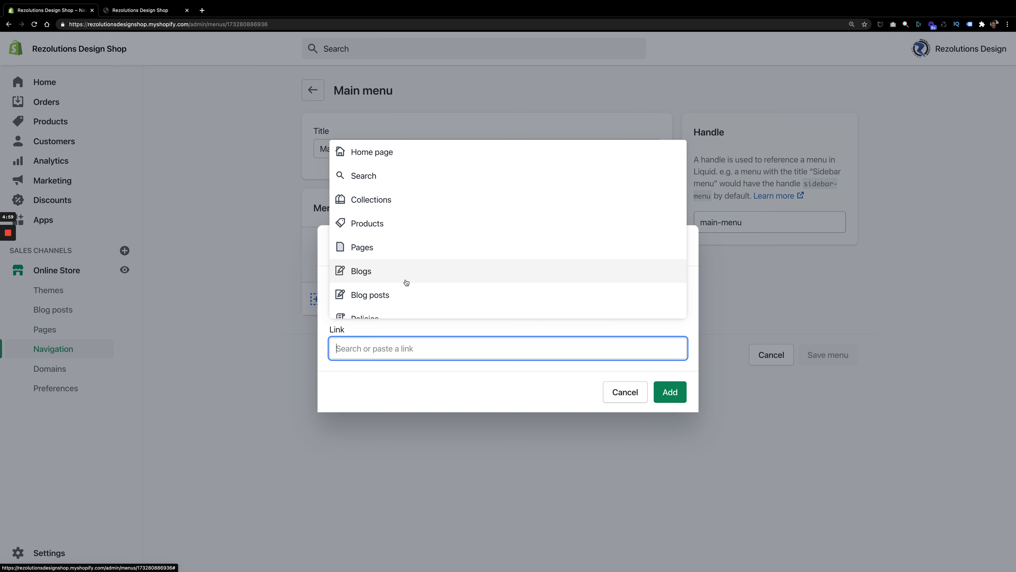
pyautogui.click(380, 200)
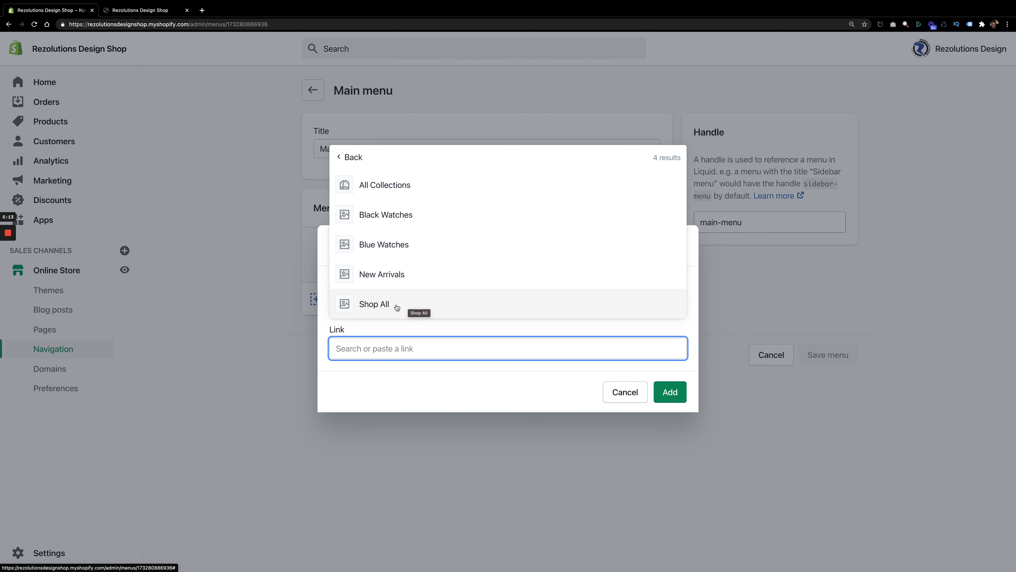
pyautogui.click(383, 305)
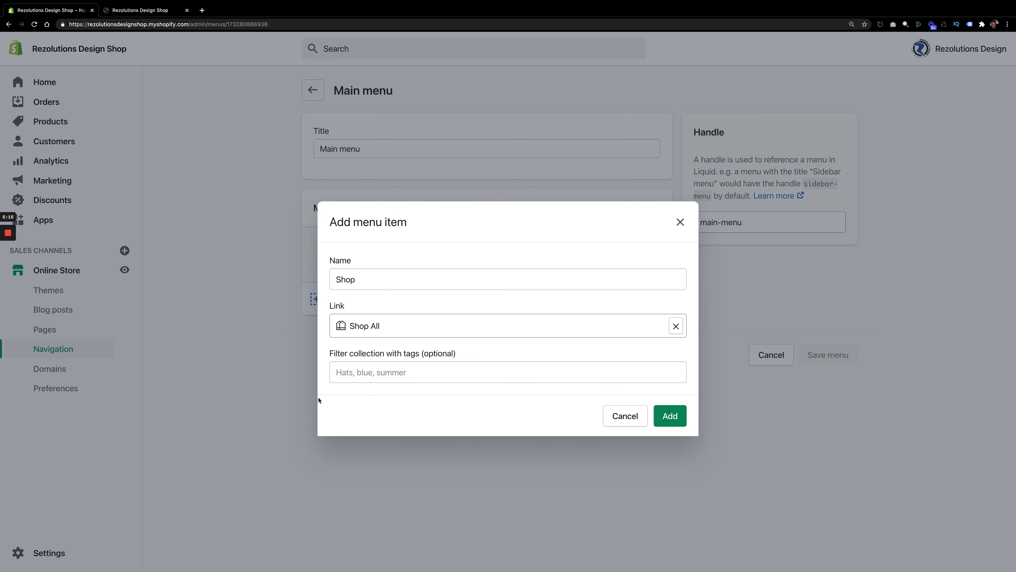
pyautogui.click(670, 416)
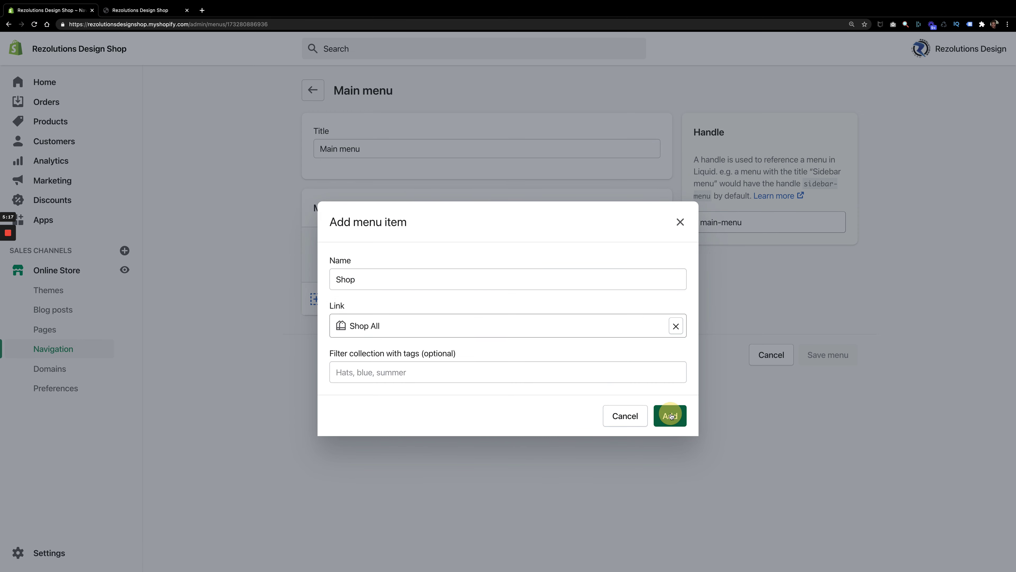
pyautogui.click(824, 334)
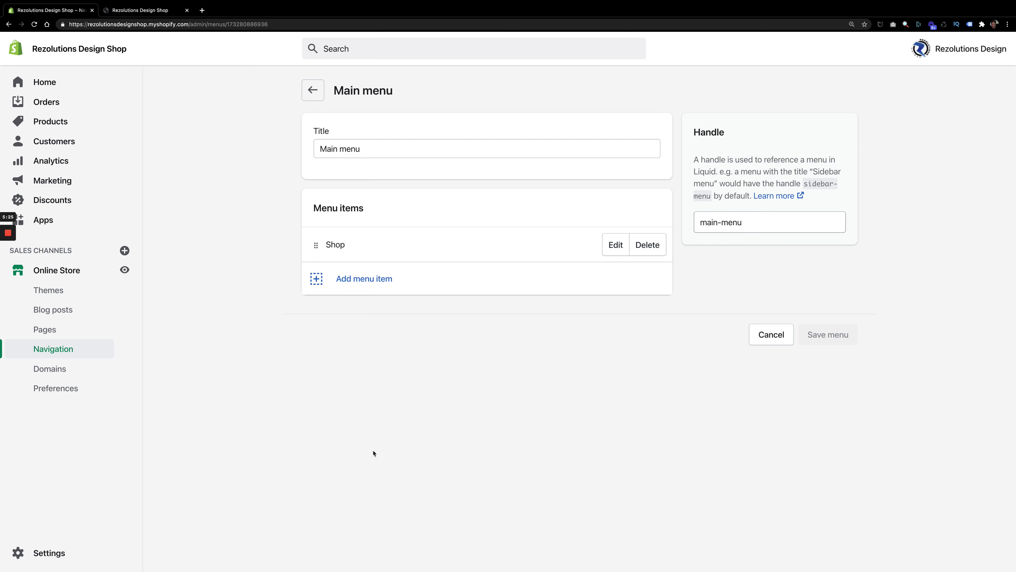
pyautogui.click(140, 10)
pyautogui.scroll(10, 298, 112)
pyautogui.scroll(5, 303, 126)
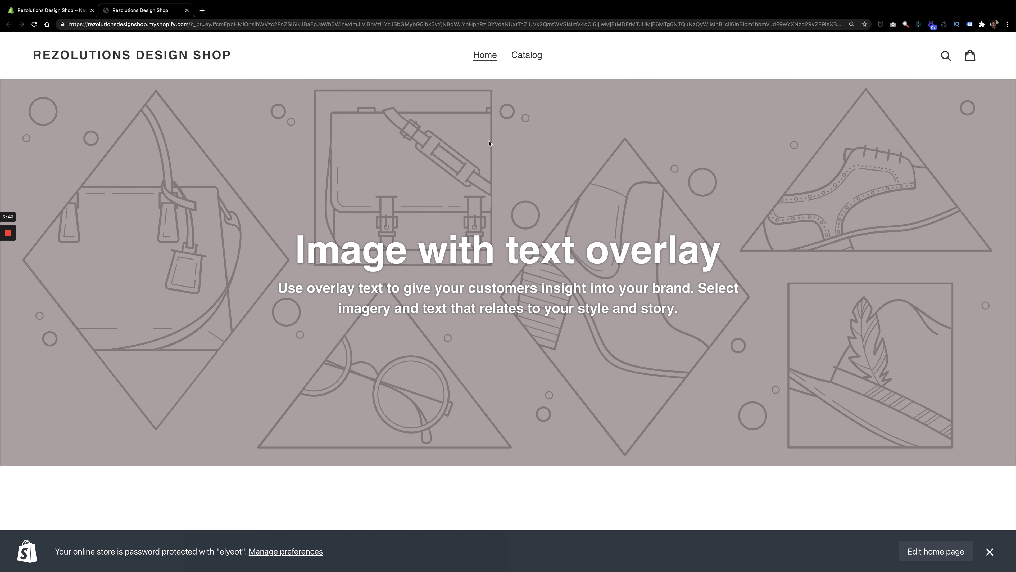
pyautogui.click(66, 11)
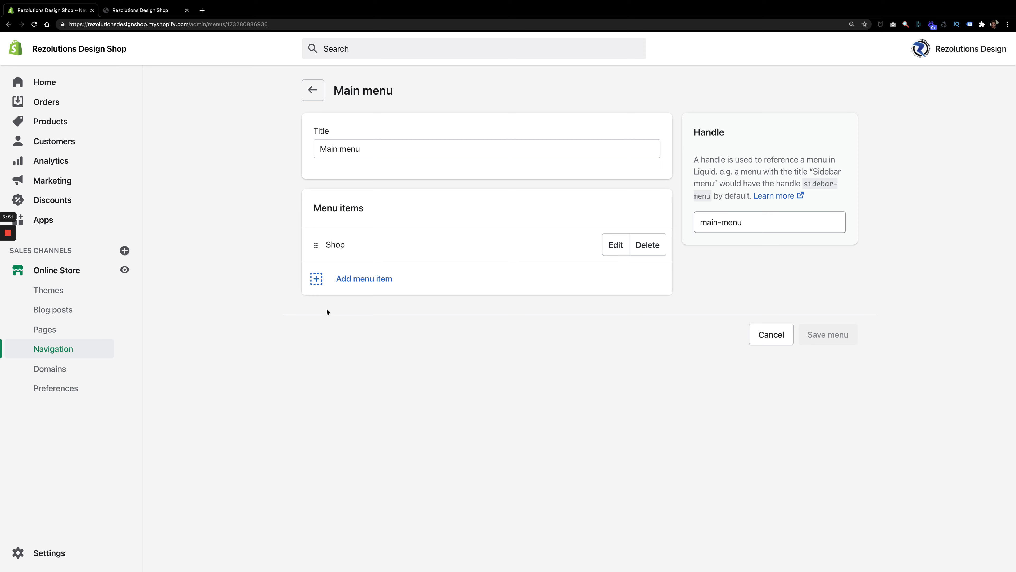
# Step: Add a second Main menu item, Black Watches, linked to the Black Watches collection
pyautogui.click(370, 280)
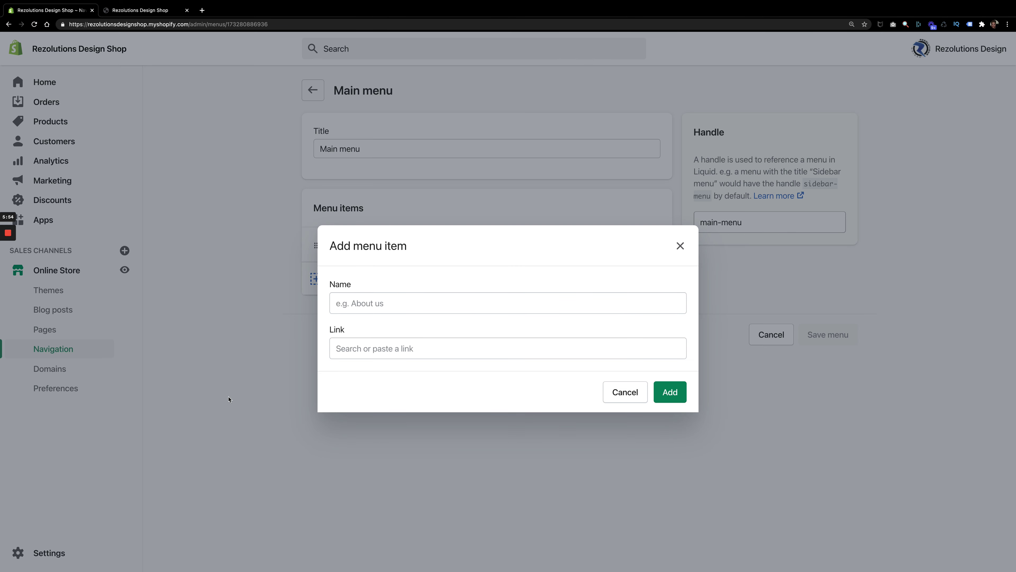
pyautogui.click(354, 347)
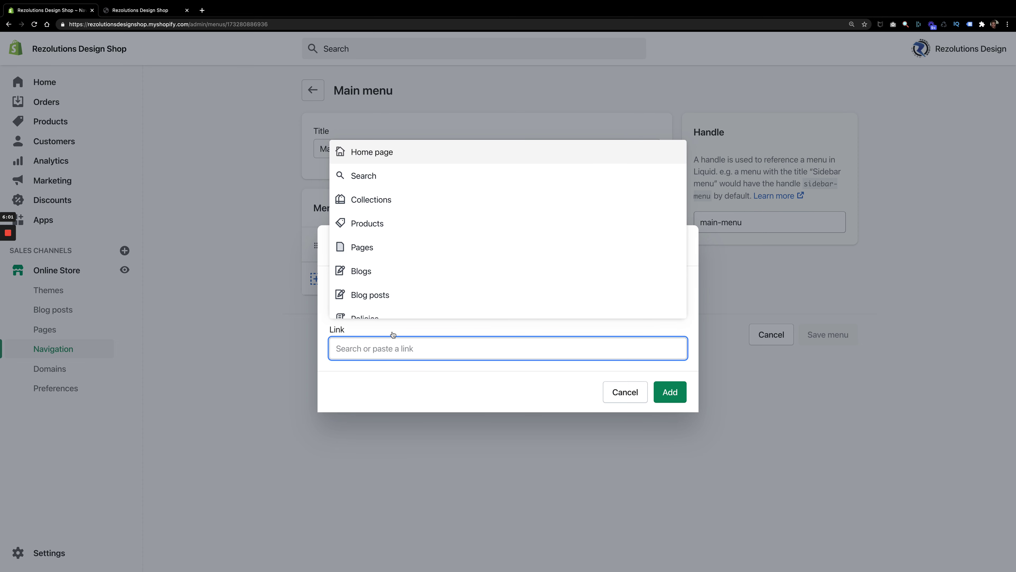
pyautogui.click(394, 206)
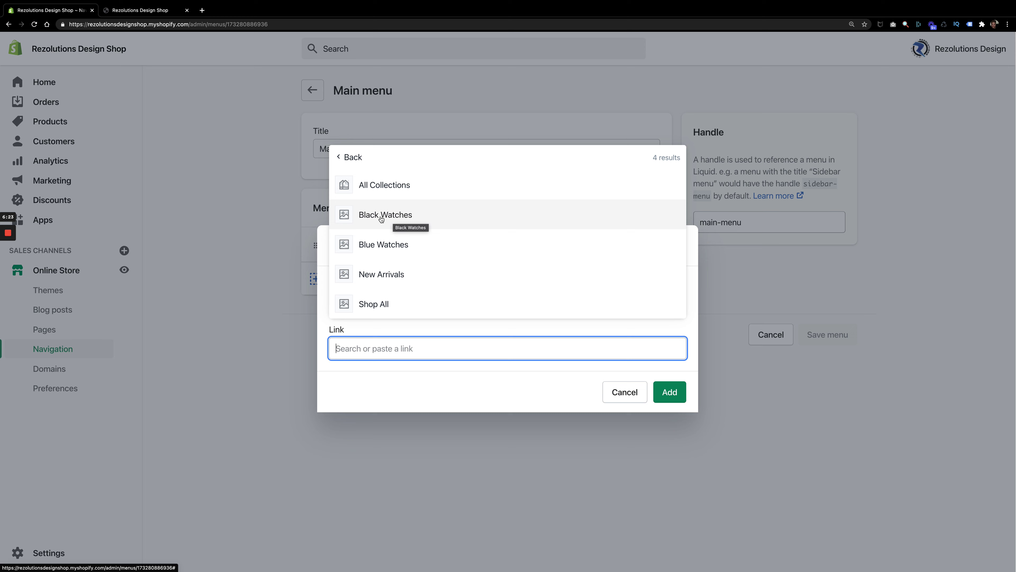
pyautogui.click(400, 219)
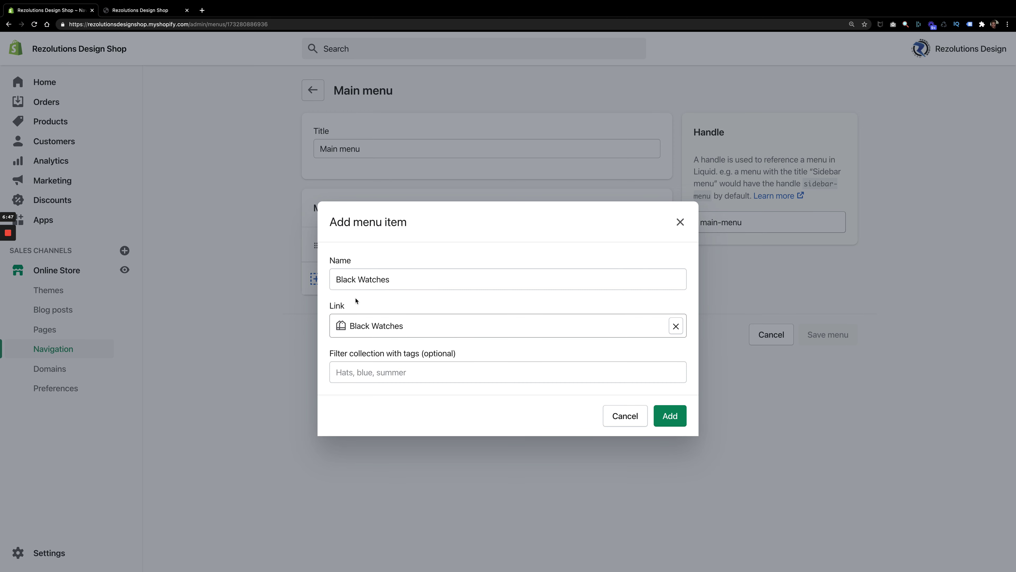
pyautogui.click(668, 415)
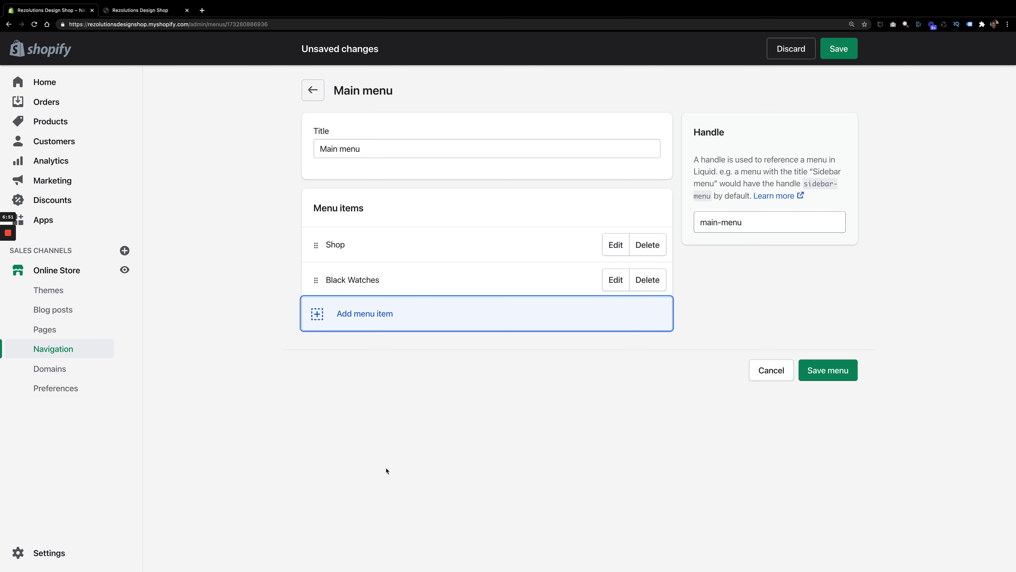
# Step: Add a third Main menu item, Blue Watches, linked to the Blue Watches collection
pyautogui.click(360, 321)
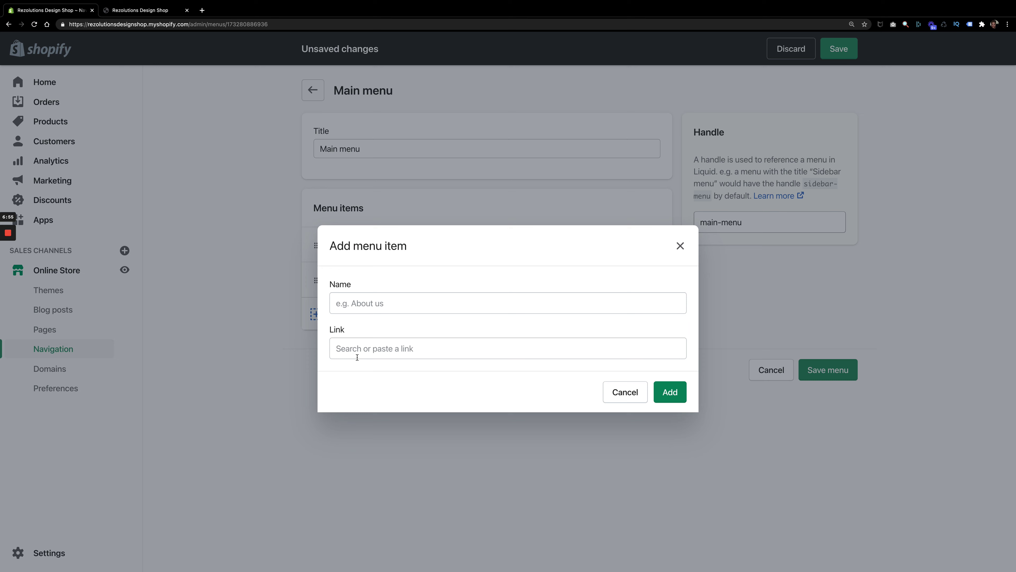
pyautogui.click(357, 348)
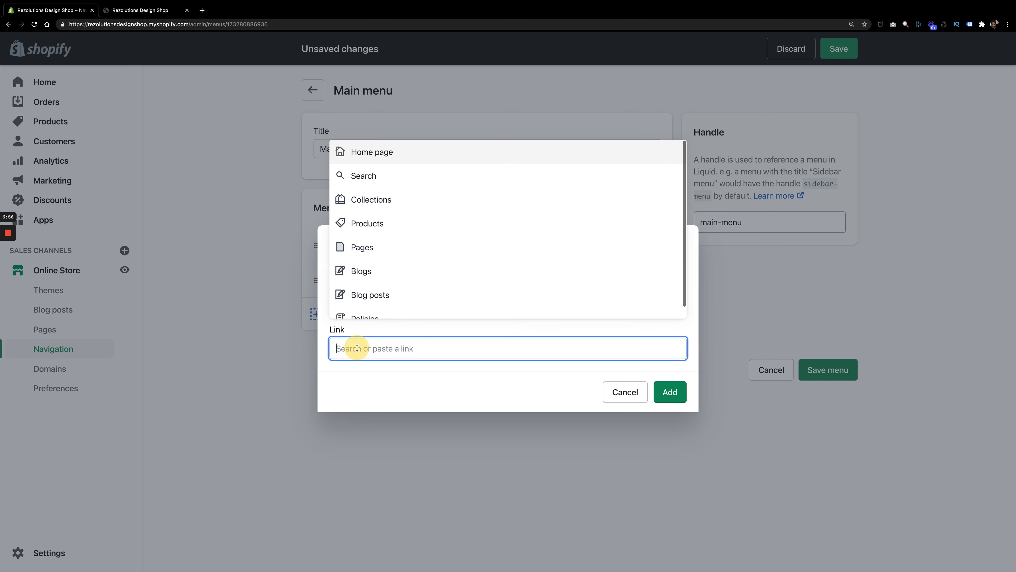
pyautogui.click(375, 206)
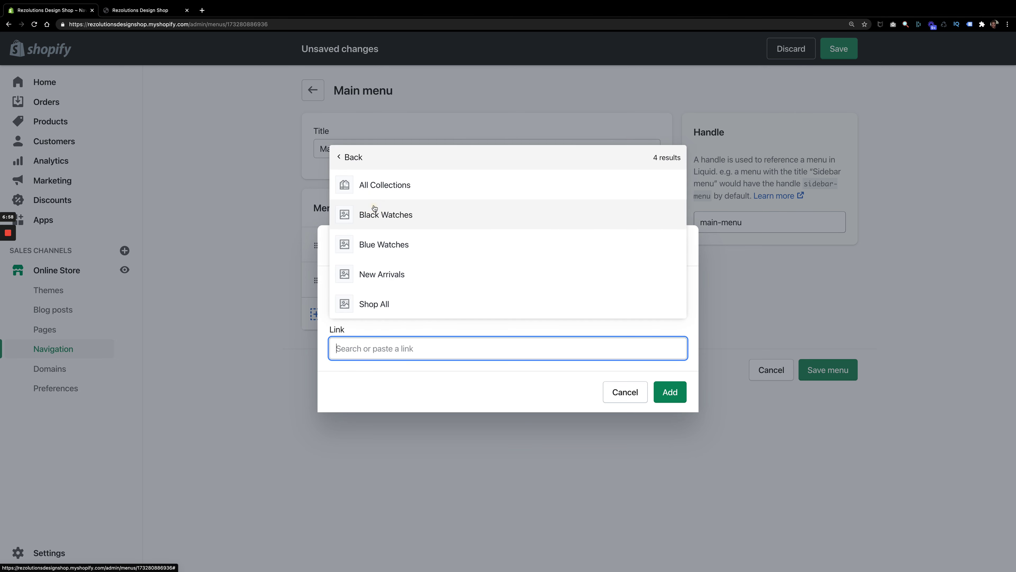
pyautogui.click(384, 249)
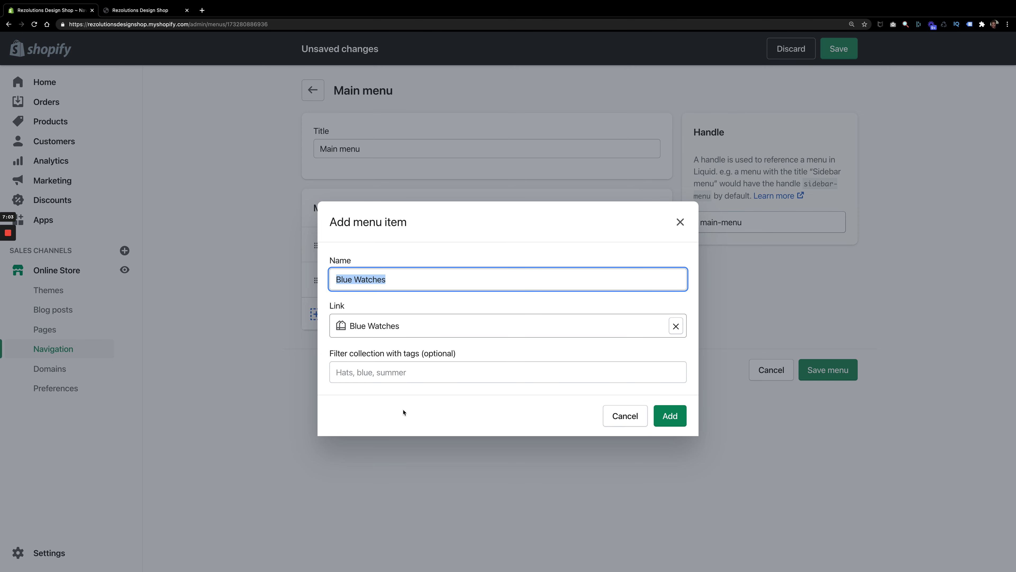
pyautogui.click(670, 416)
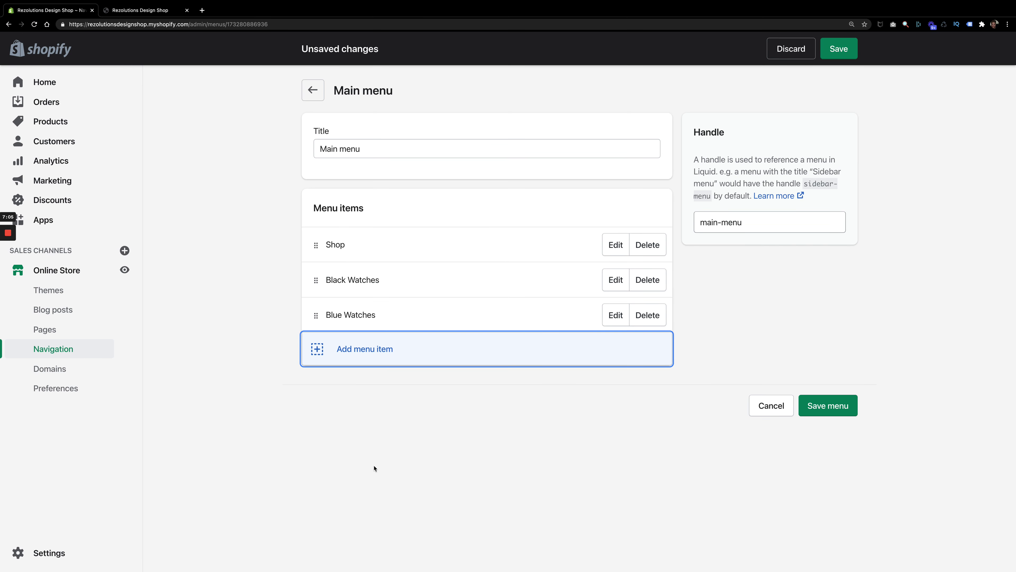
# Step: Save the Main menu containing Shop, Black Watches and Blue Watches
pyautogui.click(839, 49)
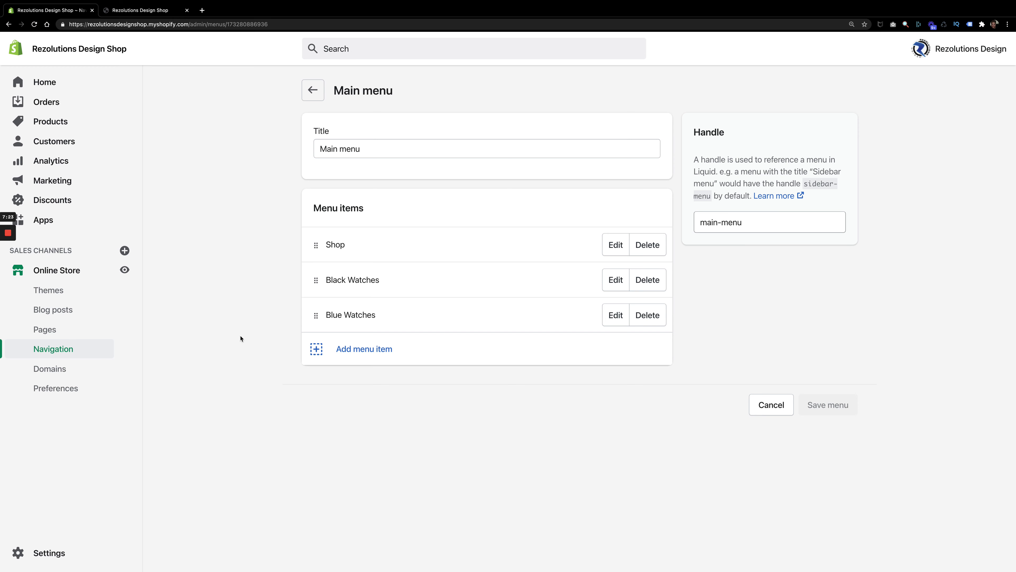
# Step: Reload the storefront, visit the Shop, Black Watches and Blue Watches pages, then return home
pyautogui.click(139, 10)
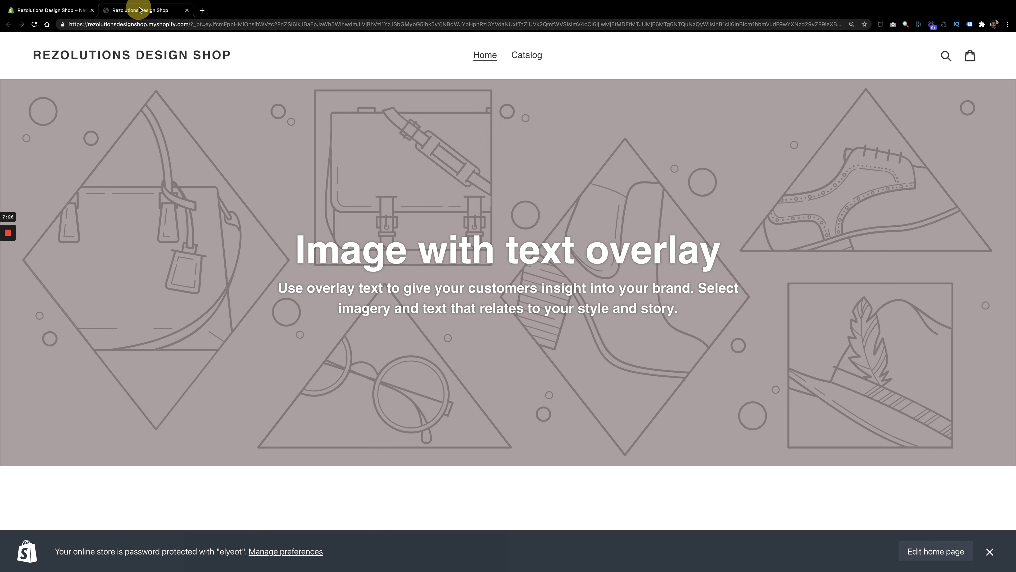
pyautogui.click(35, 24)
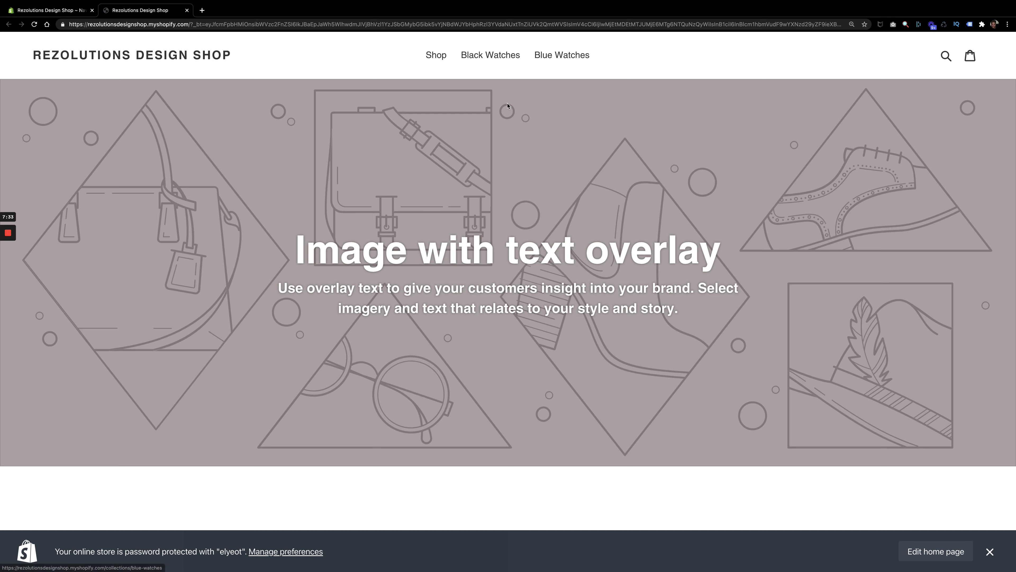
pyautogui.click(435, 55)
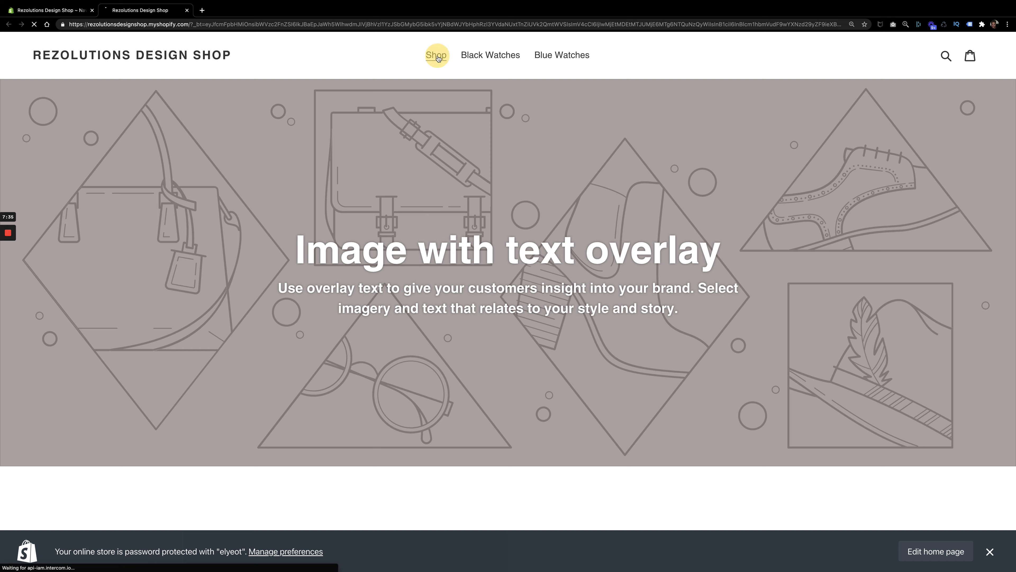
pyautogui.scroll(-4, 45, 349)
pyautogui.scroll(-3, 44, 350)
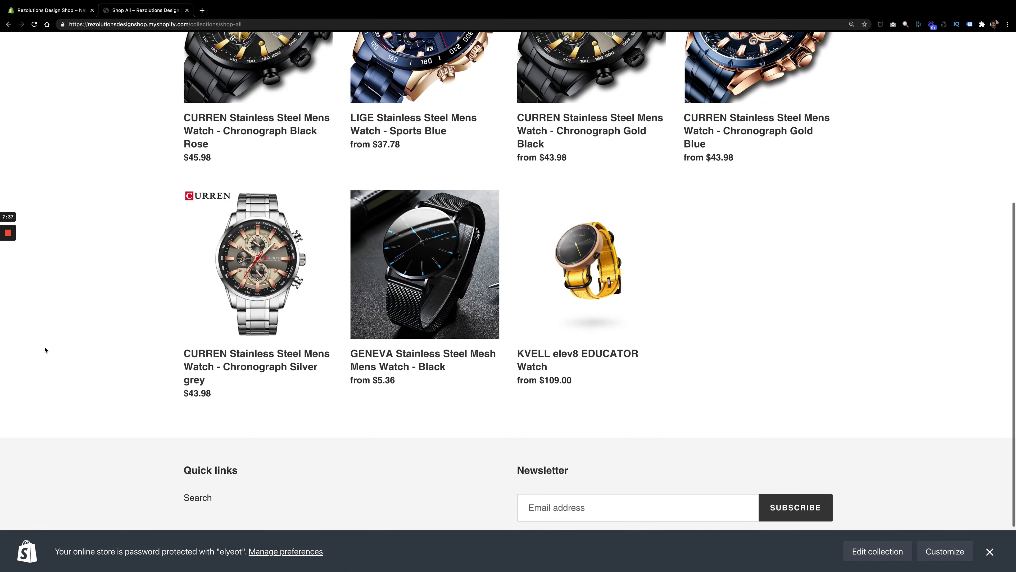
pyautogui.scroll(7, 45, 350)
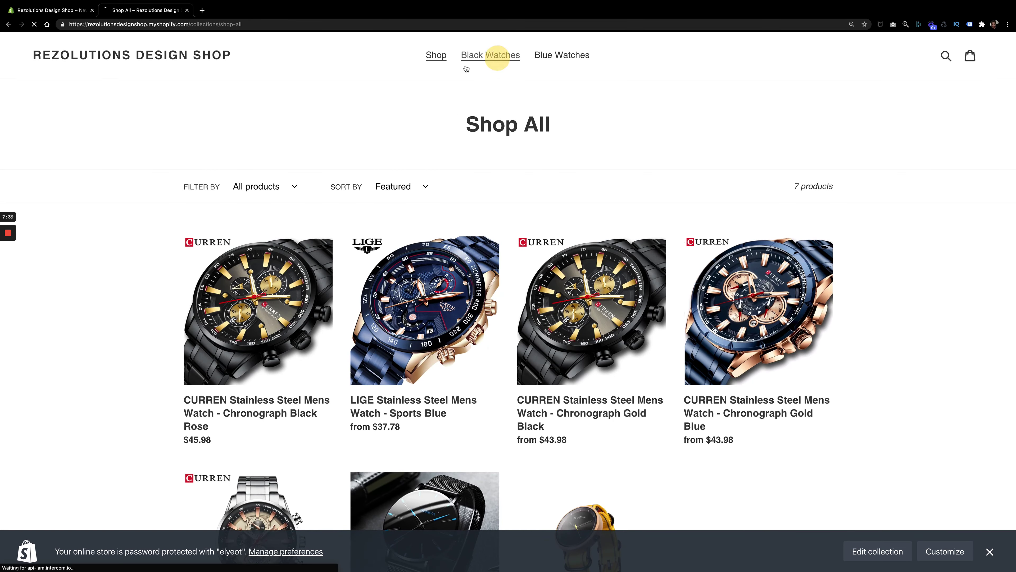
pyautogui.click(491, 56)
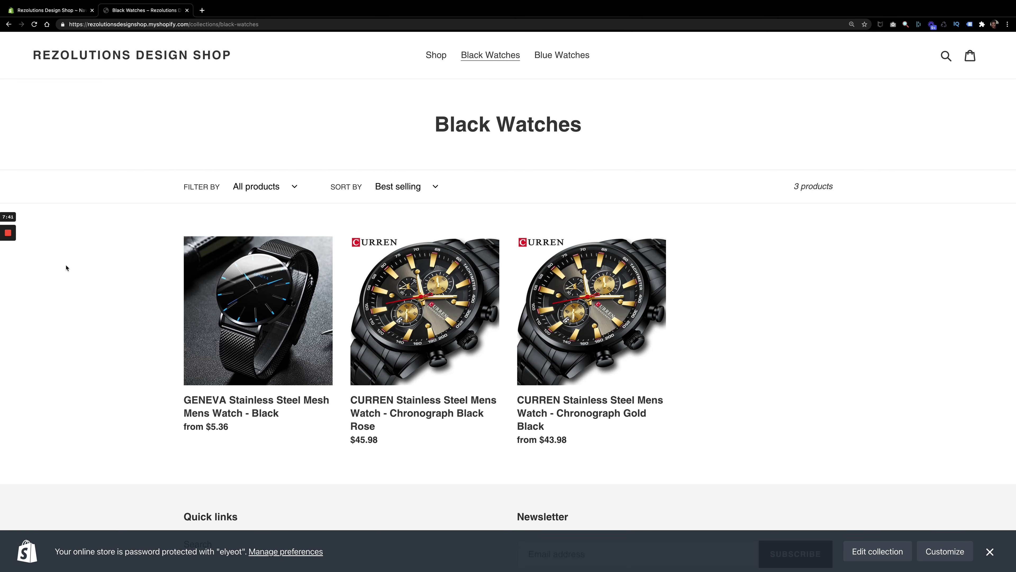
pyautogui.click(562, 55)
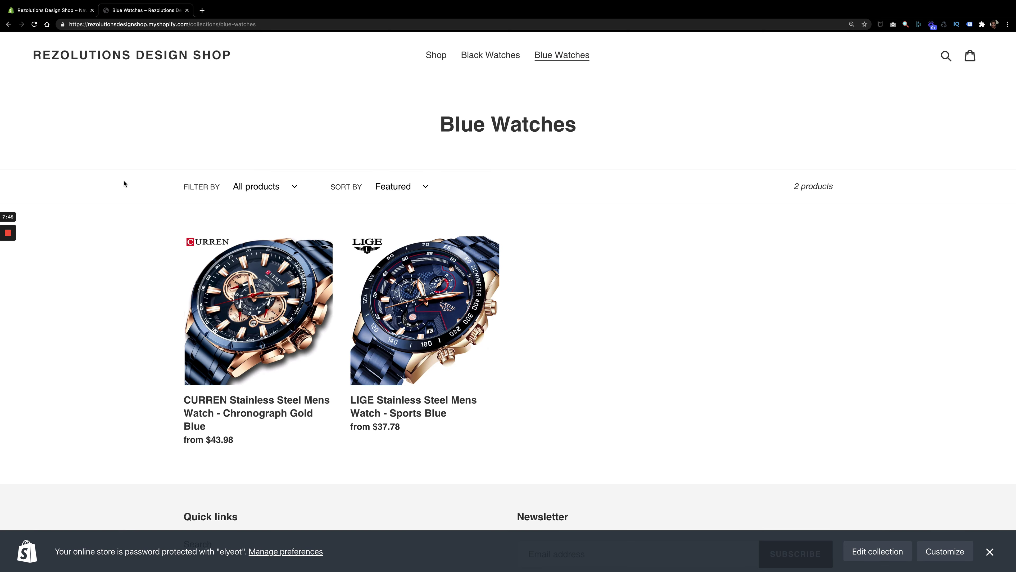
pyautogui.click(159, 54)
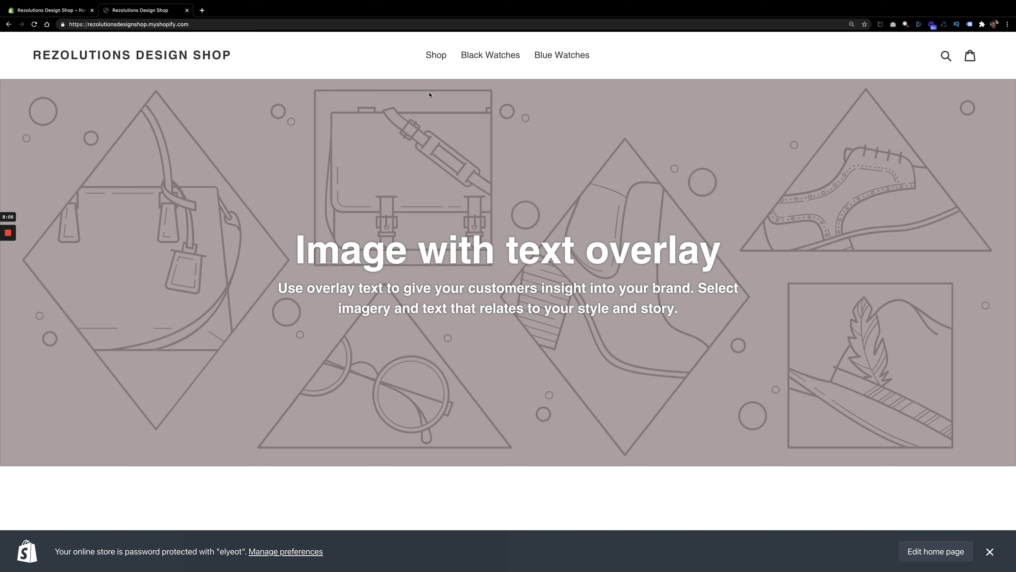
# Step: Drag Black Watches in the Main menu to make it a sub-item of Shop, then save the menu
pyautogui.click(61, 11)
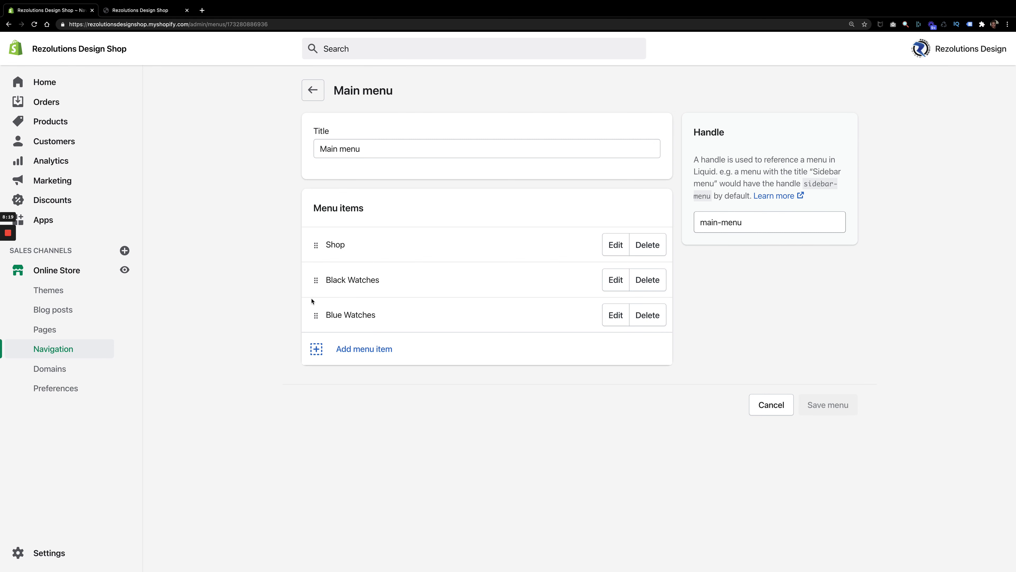
pyautogui.click(316, 280)
pyautogui.moveTo(316, 280); pyautogui.dragTo(315, 275)
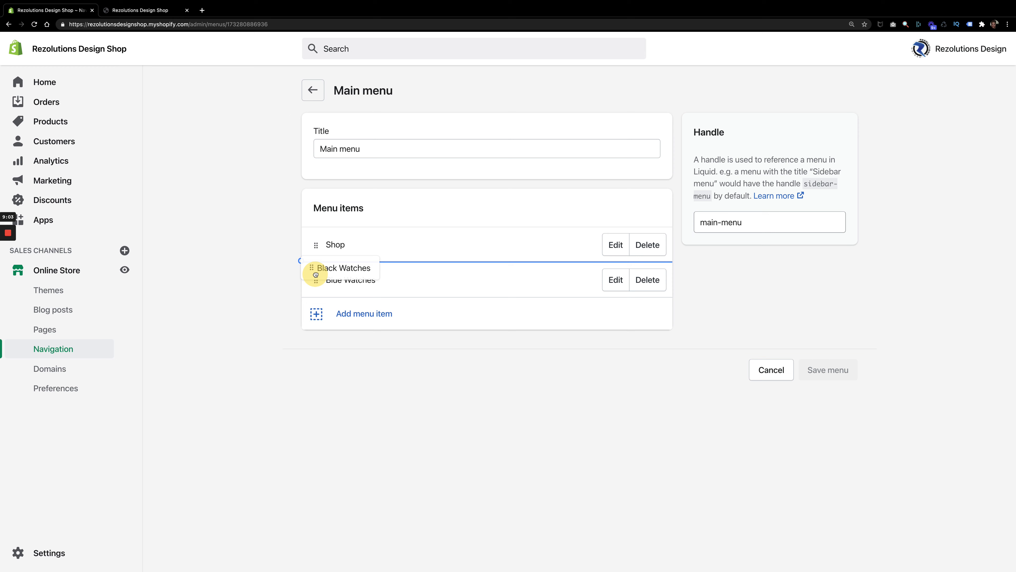
pyautogui.moveTo(315, 275); pyautogui.dragTo(334, 266)
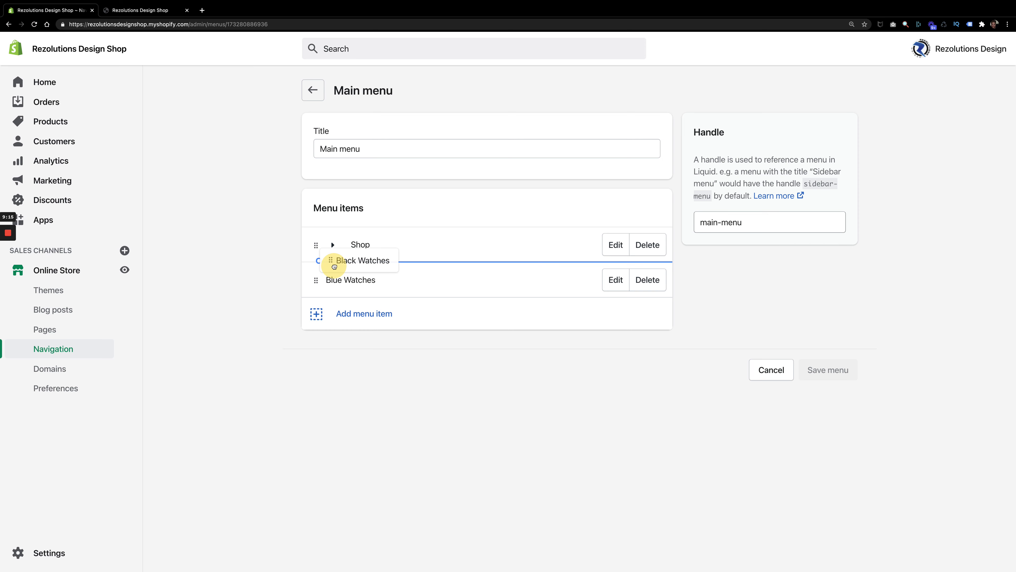
pyautogui.moveTo(335, 266); pyautogui.dragTo(330, 265)
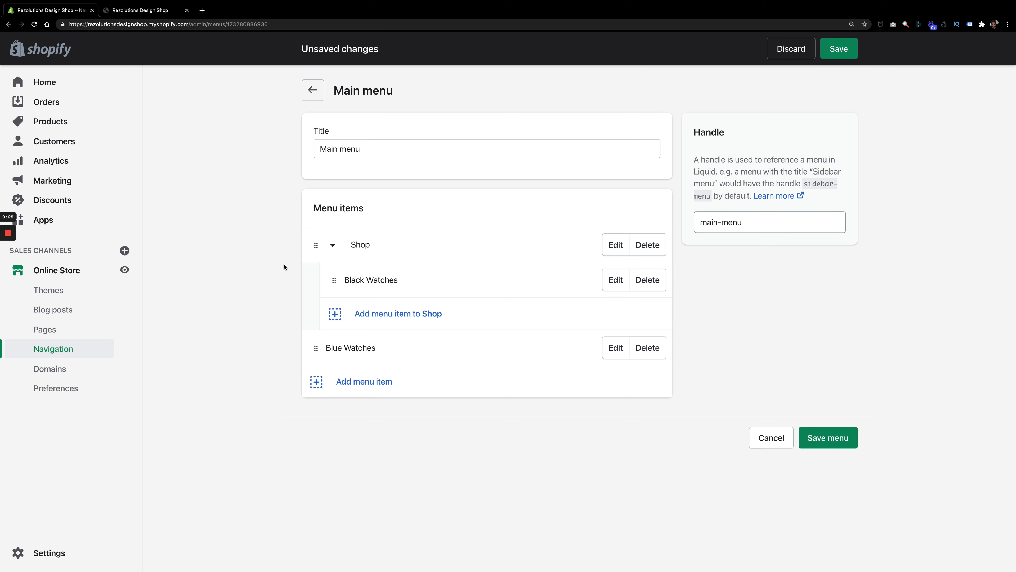
pyautogui.click(815, 436)
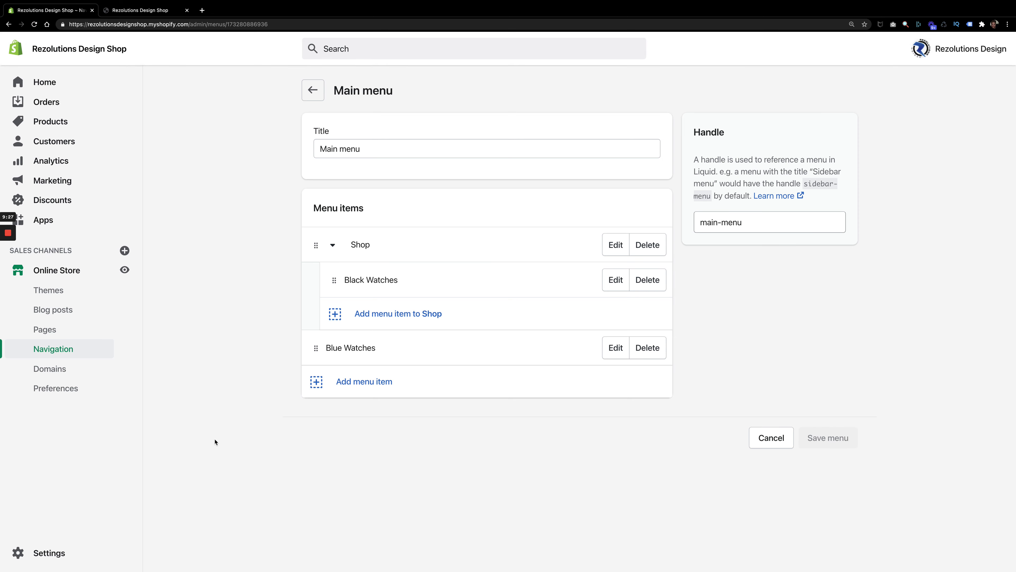
# Step: Reload the storefront, check that the Shop dropdown lists Black Watches, then return to admin
pyautogui.click(140, 10)
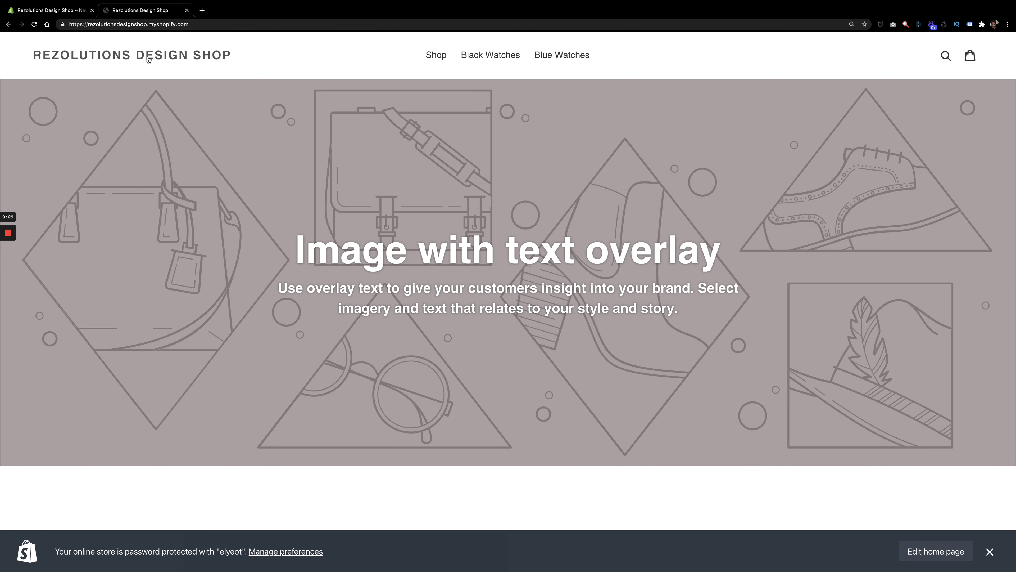
pyautogui.click(56, 10)
pyautogui.click(130, 11)
pyautogui.click(59, 9)
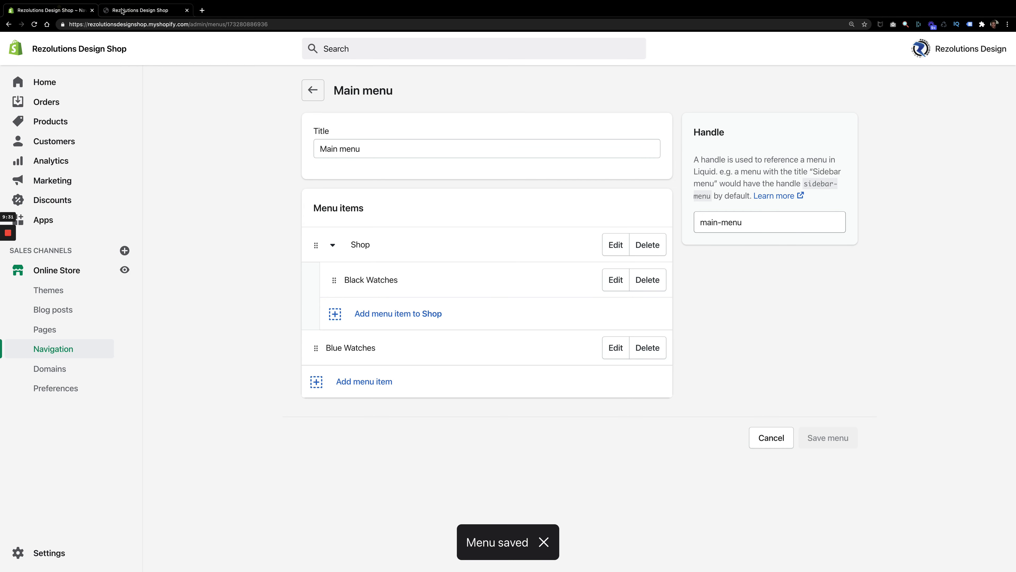
pyautogui.click(121, 10)
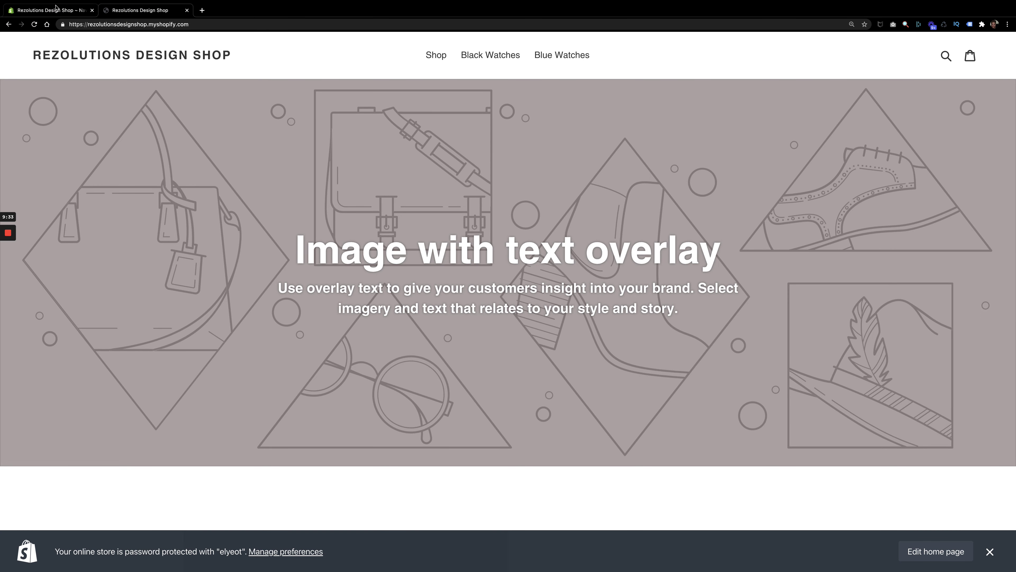
pyautogui.click(35, 24)
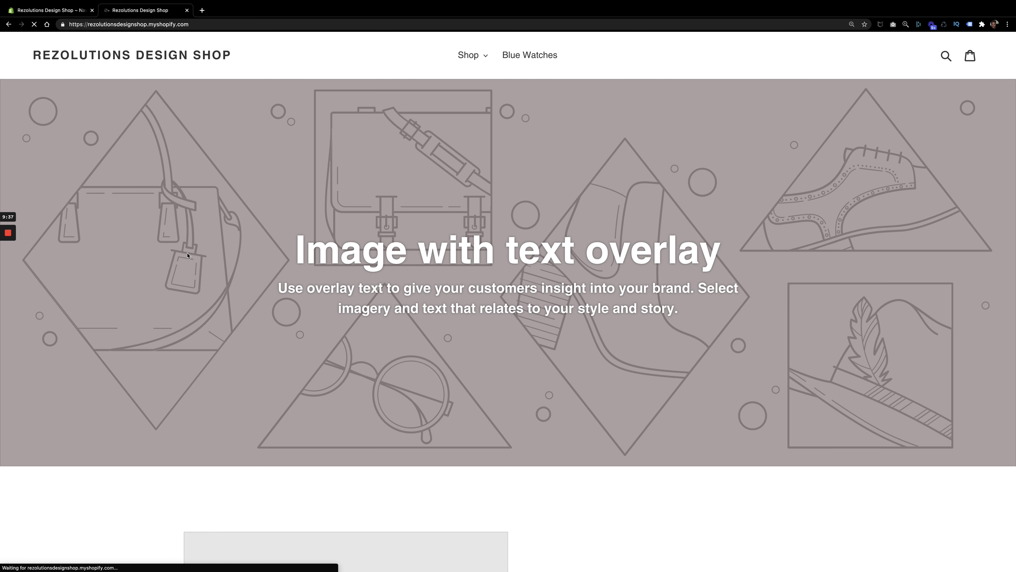
pyautogui.click(481, 57)
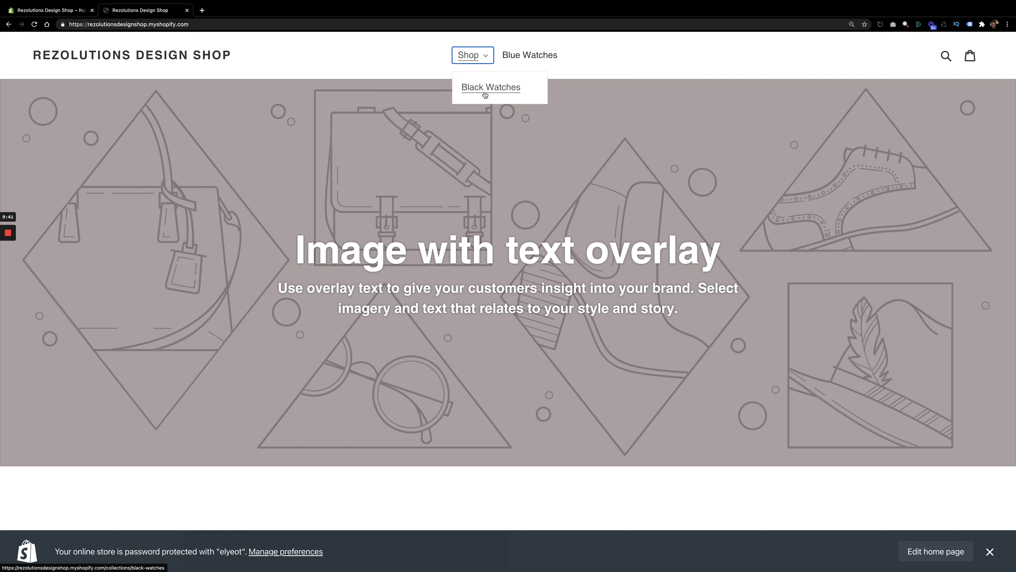
pyautogui.click(344, 70)
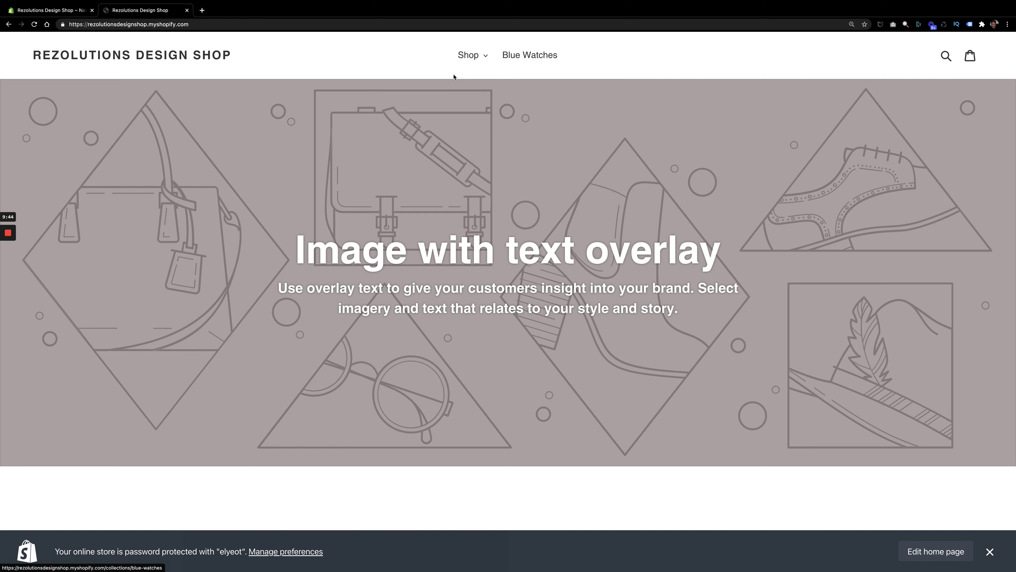
pyautogui.click(472, 58)
pyautogui.click(376, 64)
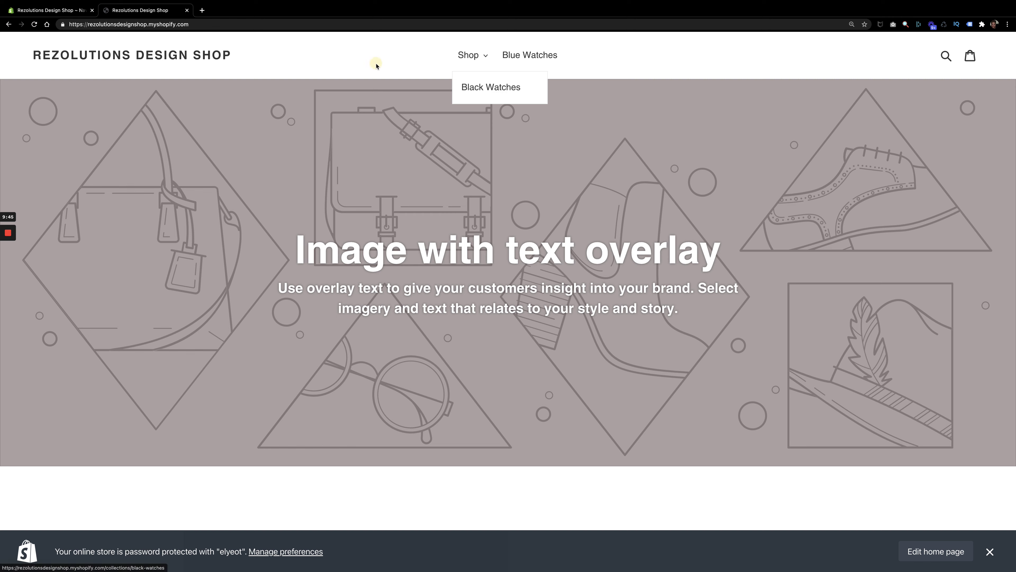
pyautogui.click(51, 10)
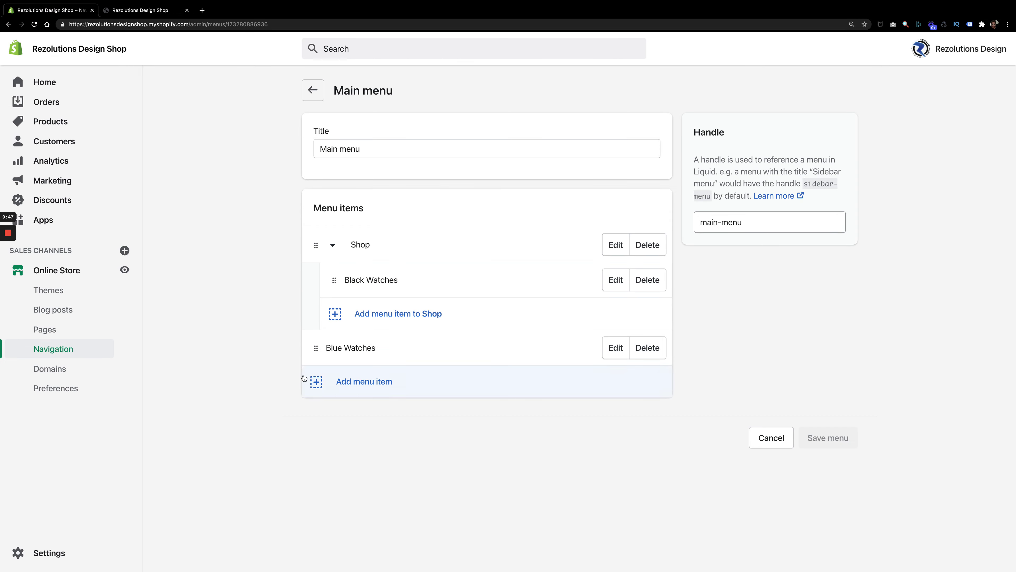
# Step: Drag Blue Watches under Shop, after Black Watches, and save the Main menu
pyautogui.click(316, 348)
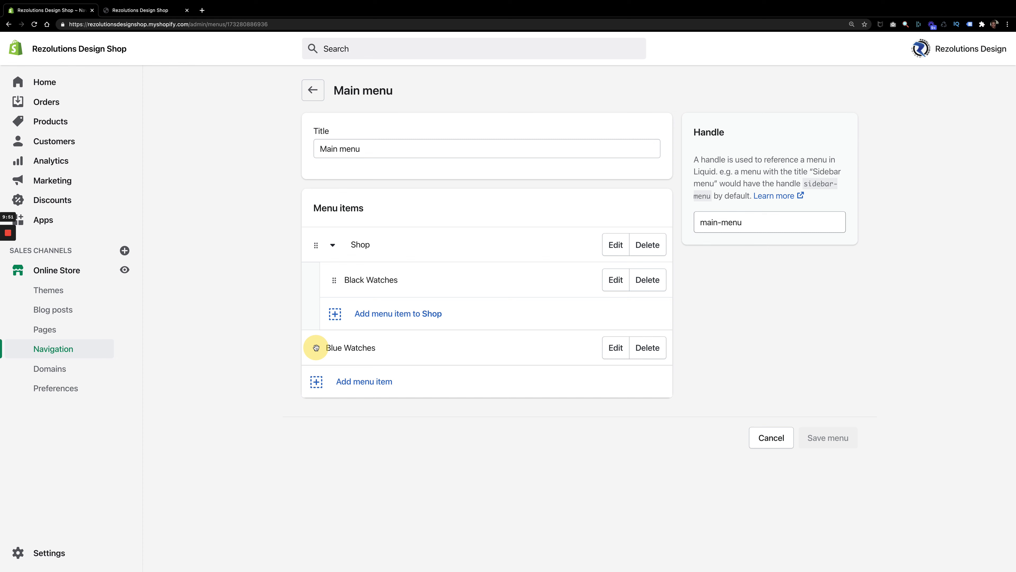
pyautogui.moveTo(316, 348); pyautogui.dragTo(339, 301)
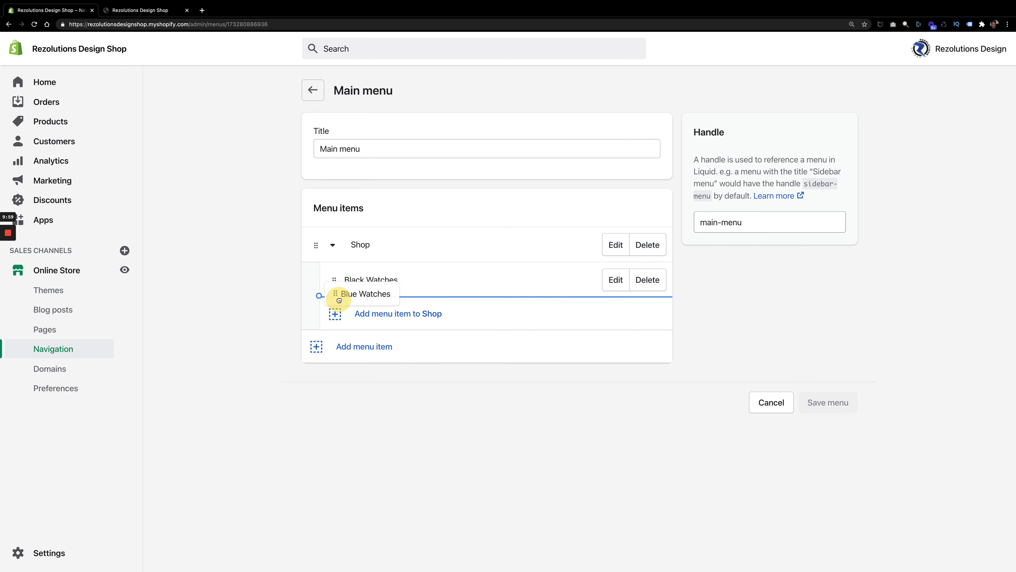
pyautogui.moveTo(339, 300); pyautogui.dragTo(336, 296)
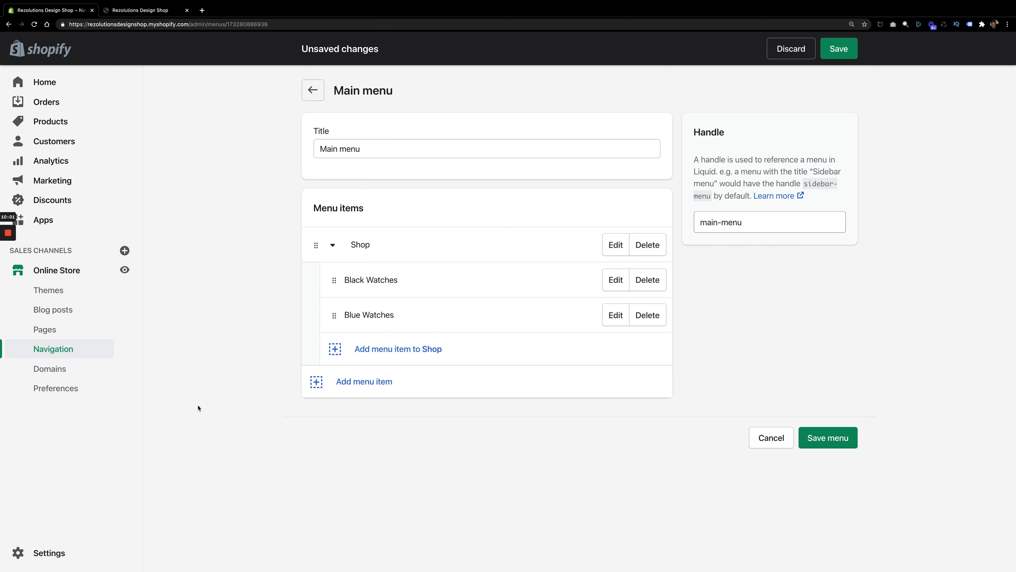
pyautogui.click(829, 438)
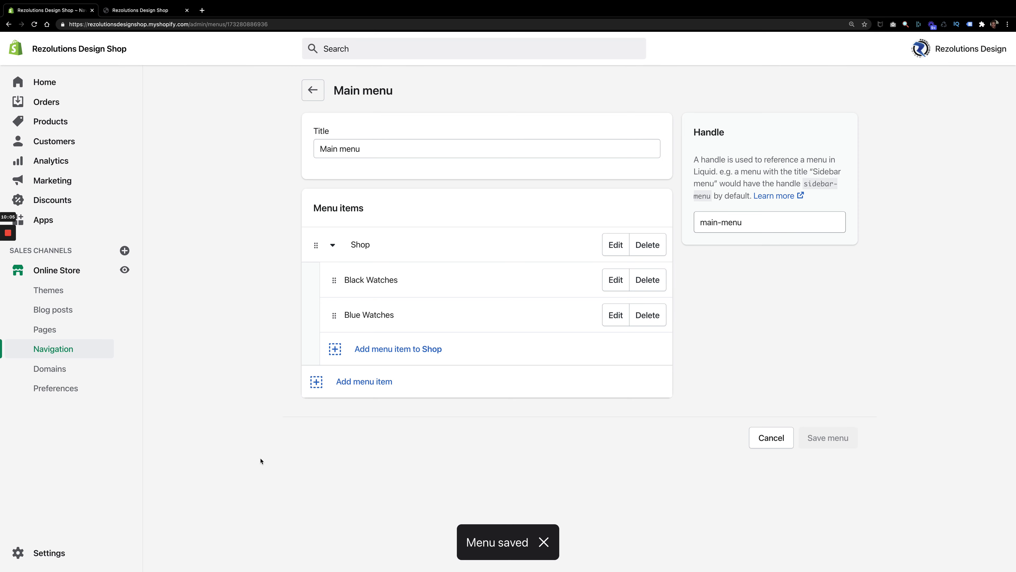
# Step: Reload the storefront and open the Black Watches and Blue Watches collections from the Shop dropdown
pyautogui.click(147, 11)
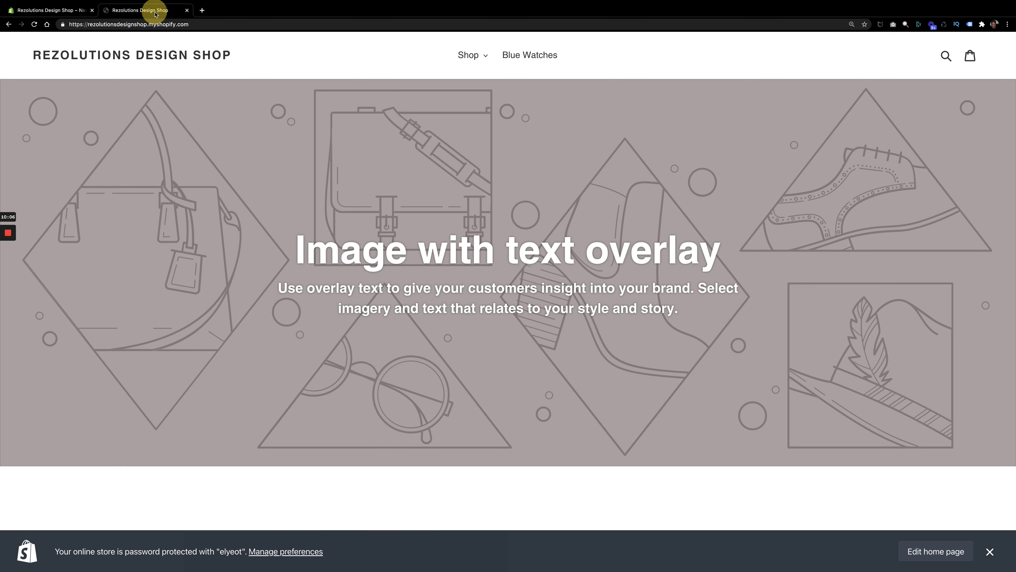
pyautogui.click(35, 25)
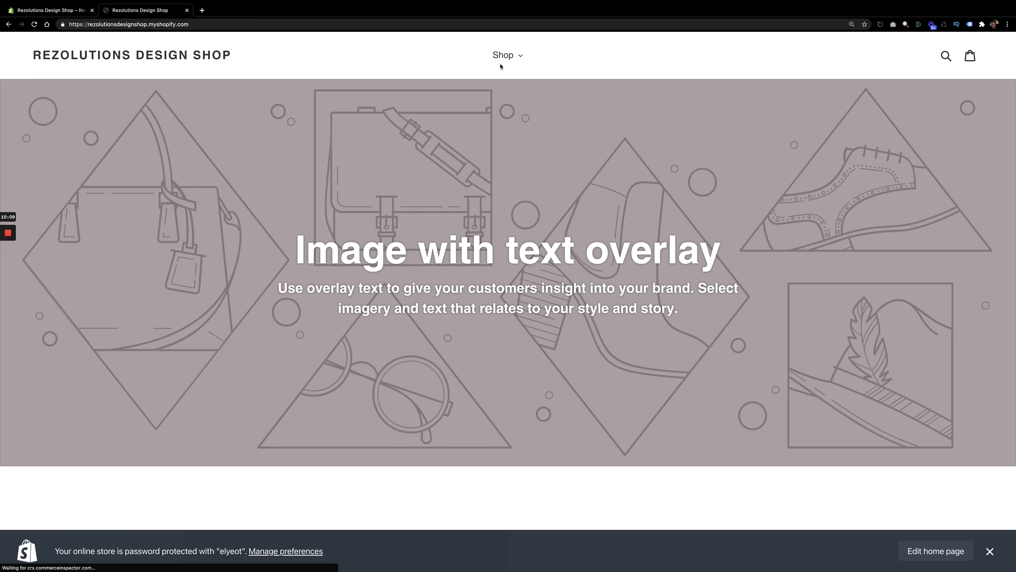
pyautogui.click(526, 57)
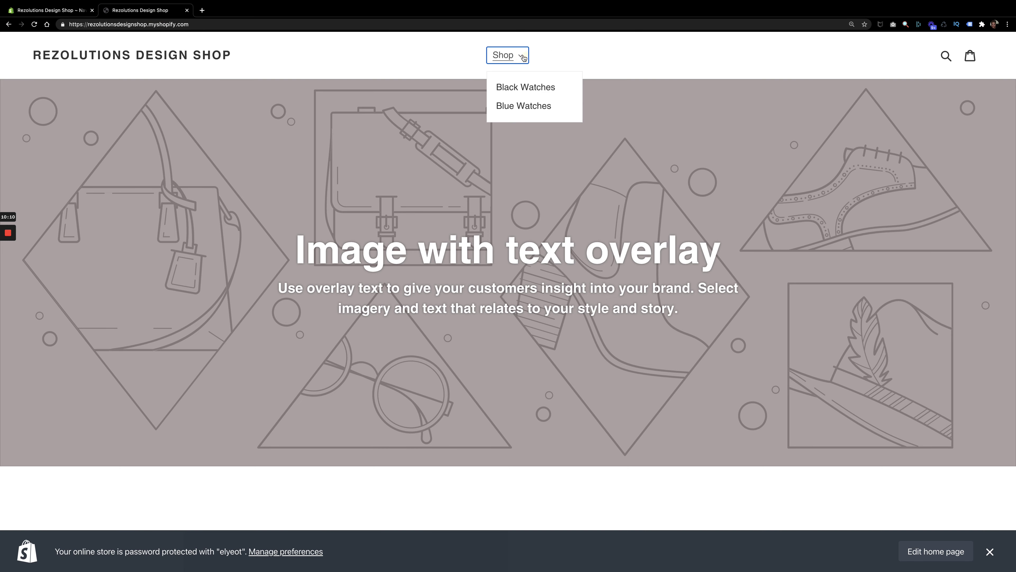
pyautogui.click(520, 88)
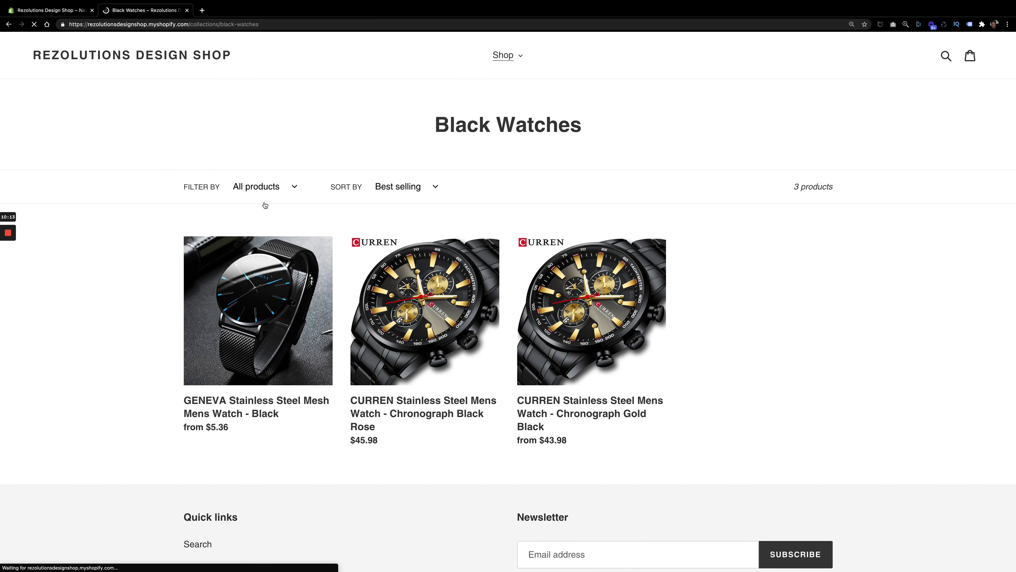
pyautogui.click(505, 55)
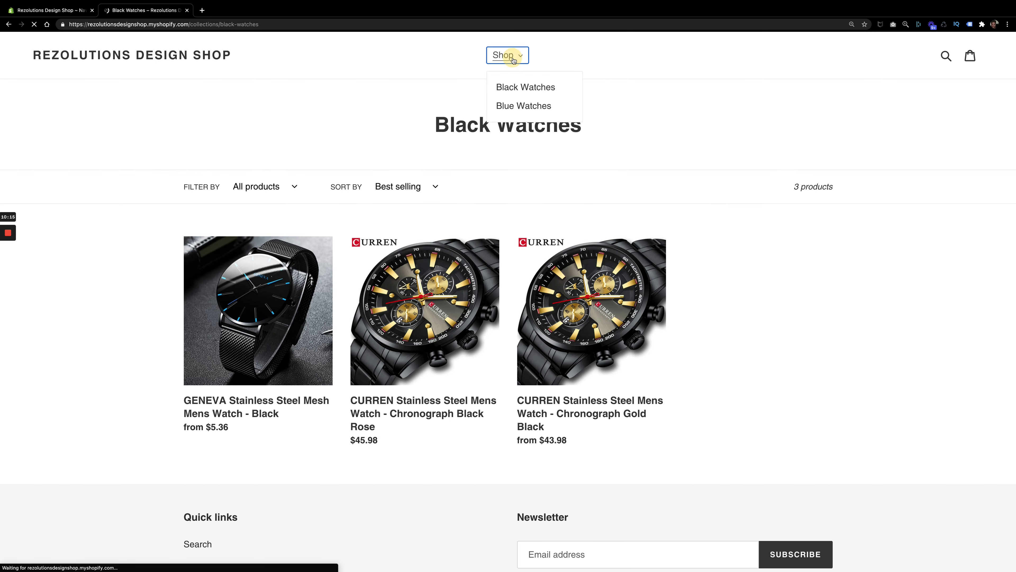
pyautogui.click(513, 105)
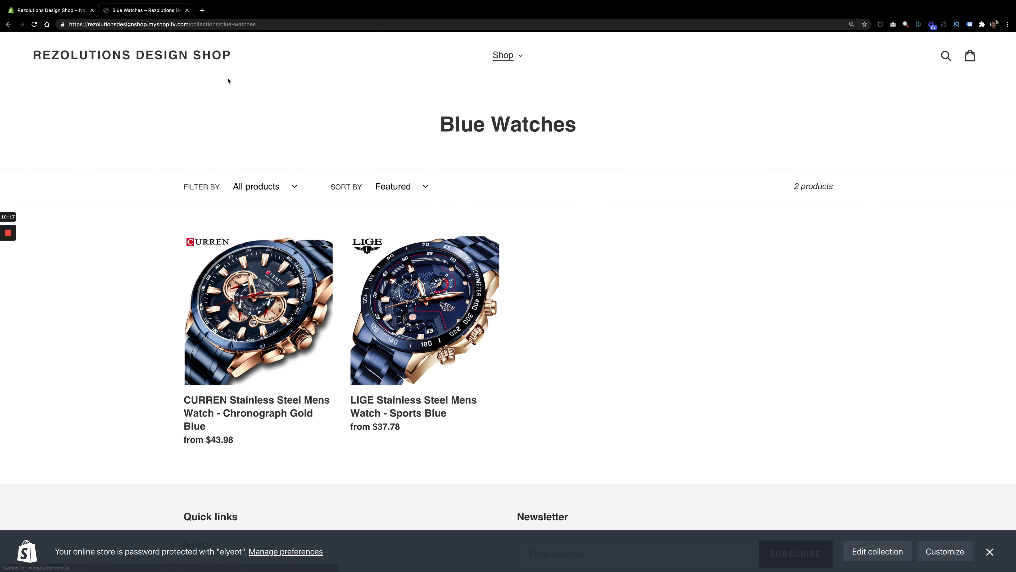
pyautogui.click(183, 51)
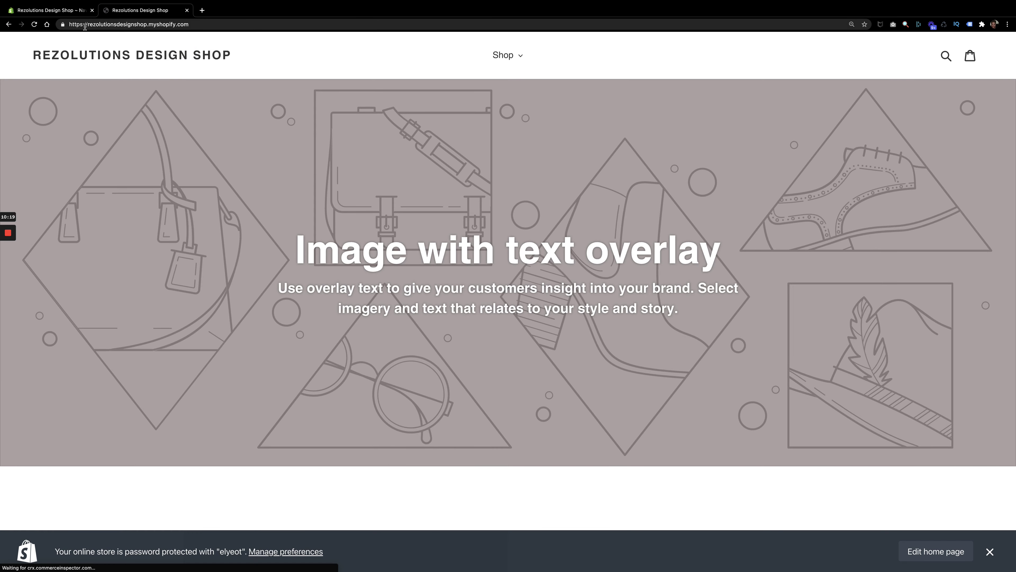
pyautogui.click(73, 11)
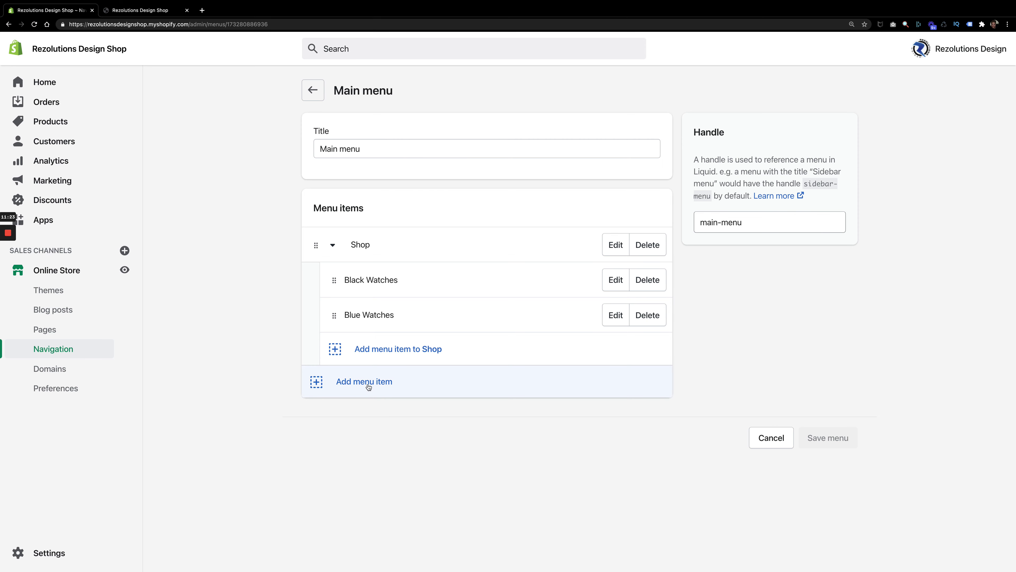
# Step: Add a top-level Contact Us item linked to # in the Main menu
pyautogui.click(355, 382)
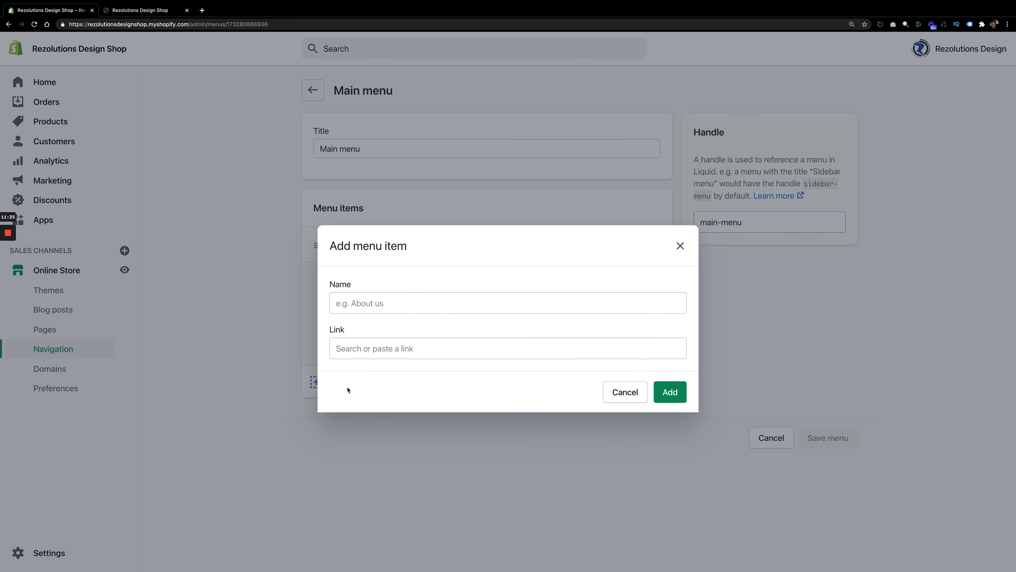
pyautogui.click(362, 303)
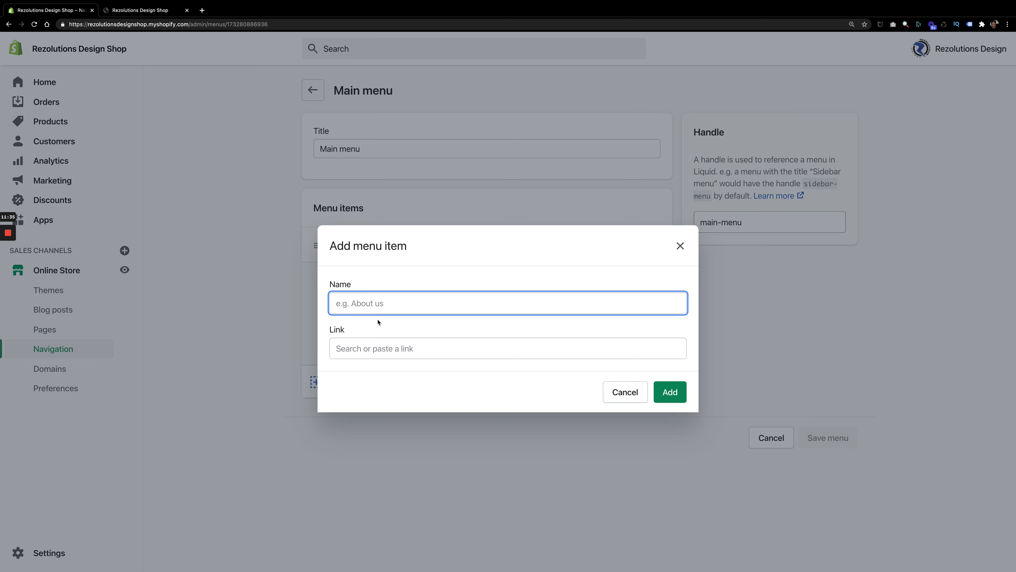
pyautogui.write('Contact Us')
pyautogui.click(346, 350)
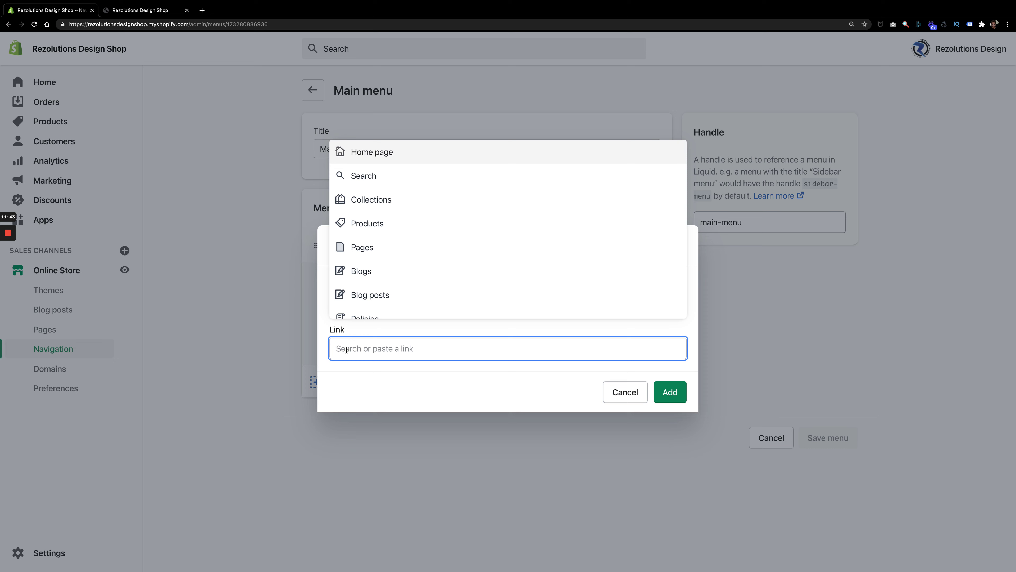
pyautogui.write('#')
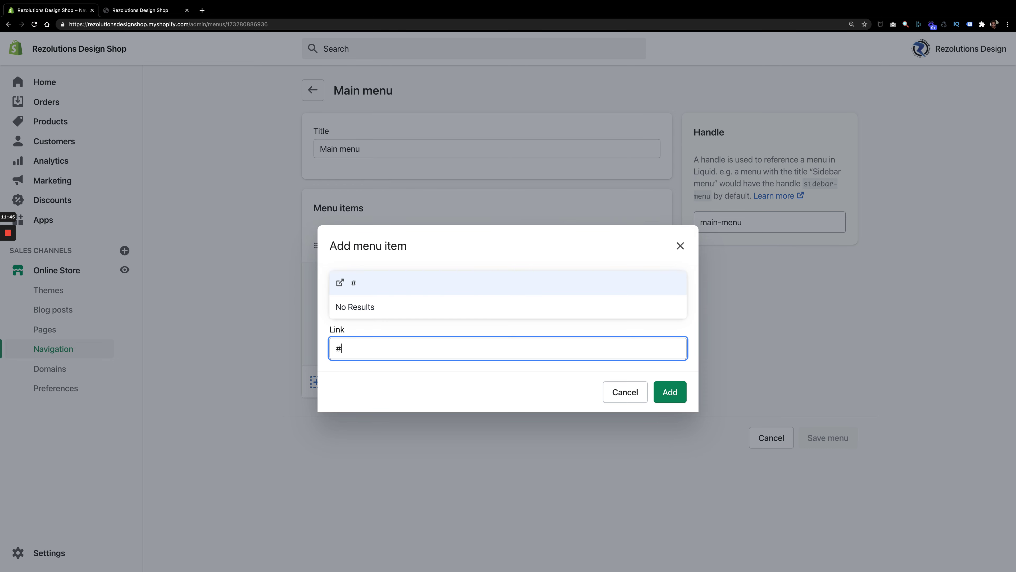
pyautogui.click(362, 285)
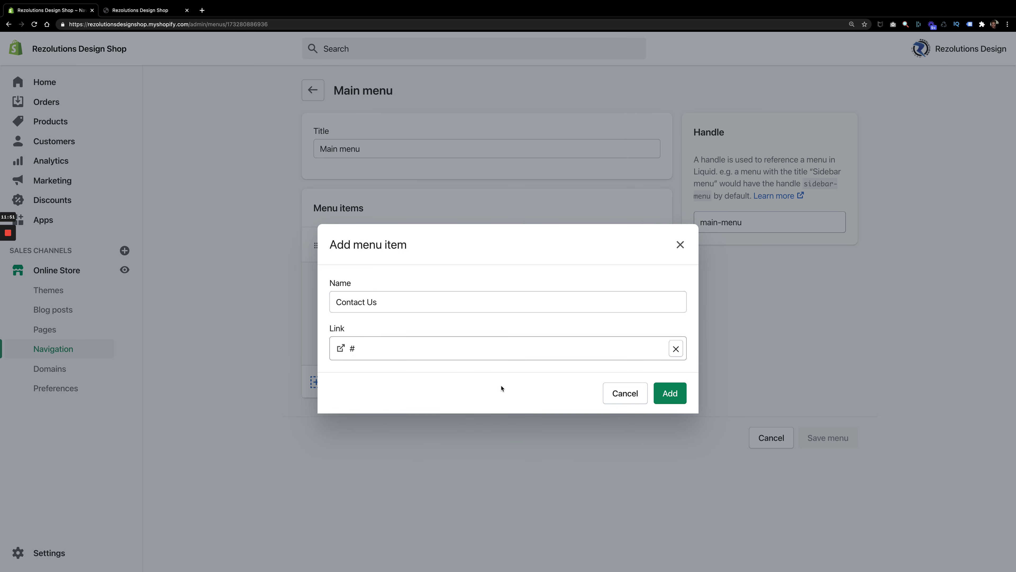
pyautogui.click(674, 405)
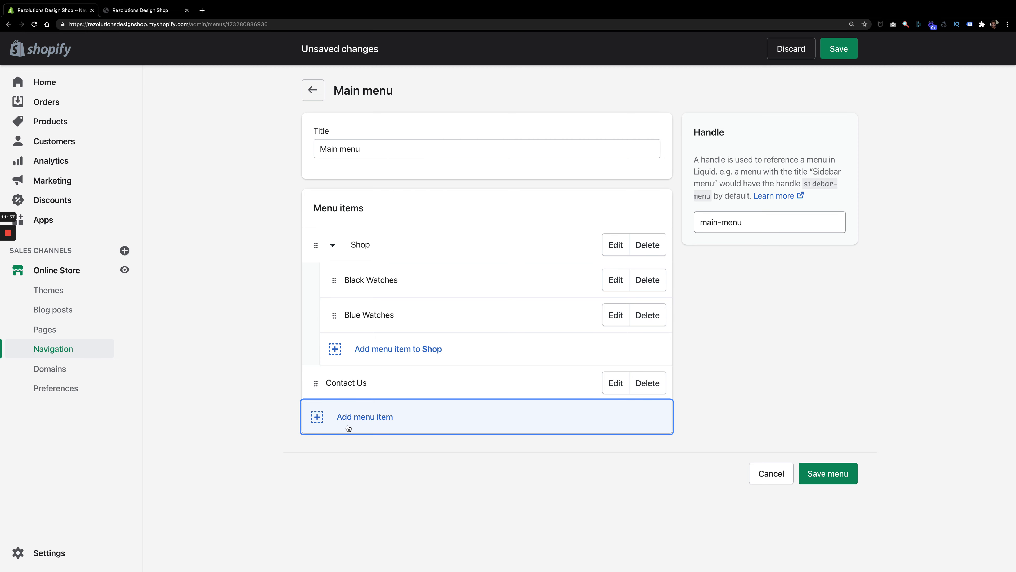
# Step: Add a Track My Order item linked to # and save the Main menu
pyautogui.click(367, 423)
pyautogui.click(358, 299)
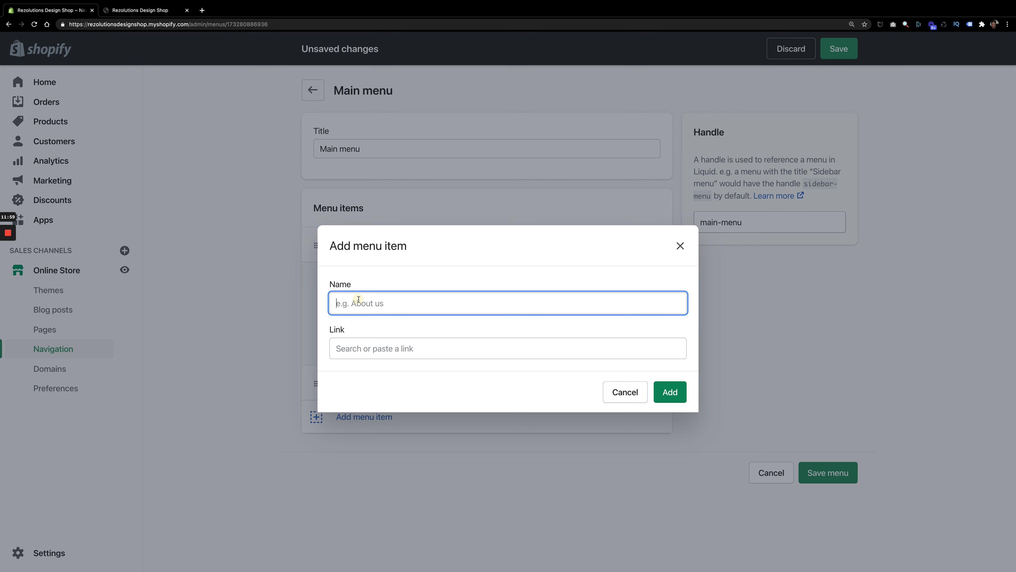
pyautogui.write('Track My Order')
pyautogui.click(352, 349)
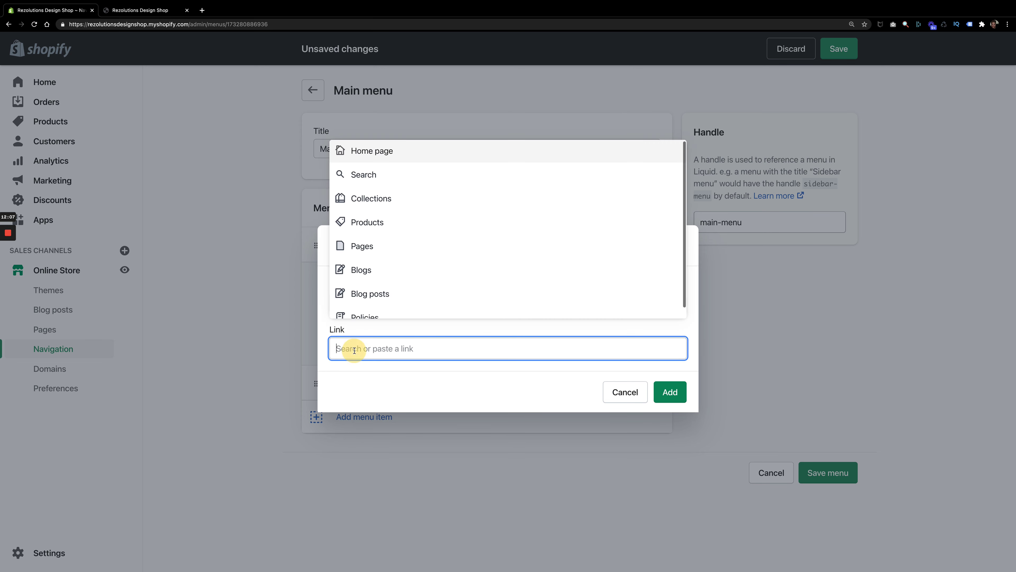
pyautogui.write('#')
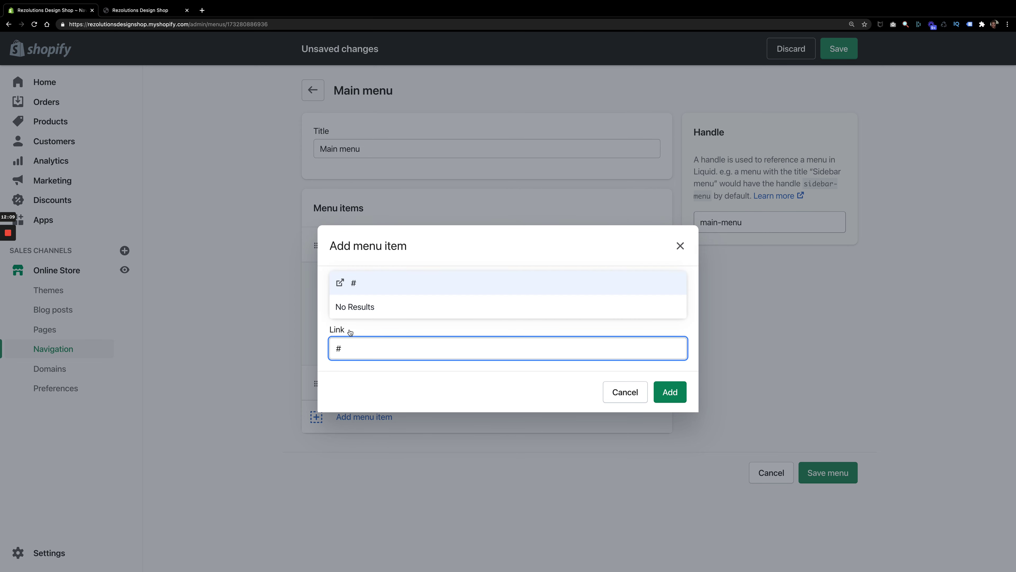
pyautogui.click(356, 285)
pyautogui.click(671, 392)
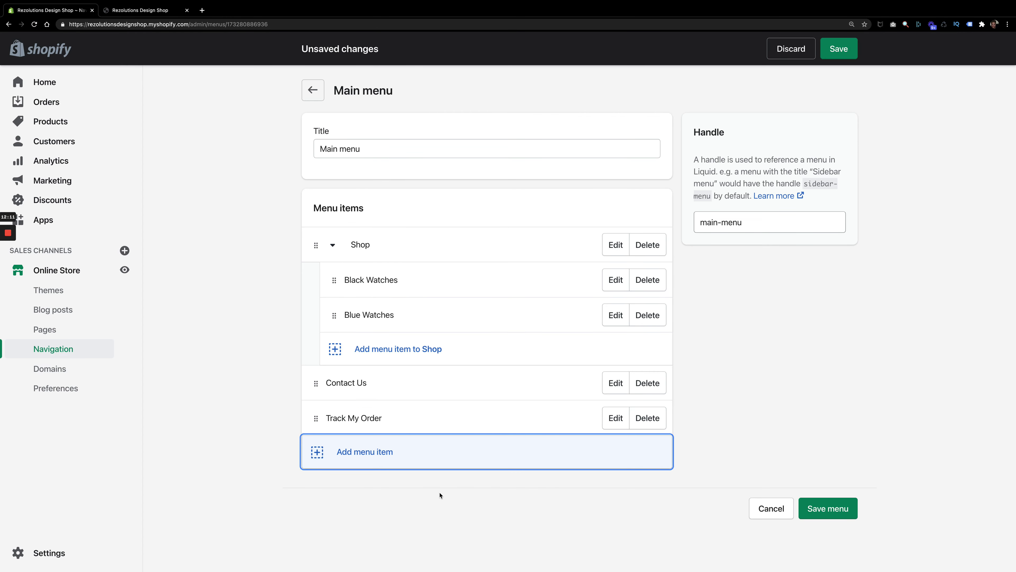
pyautogui.click(821, 508)
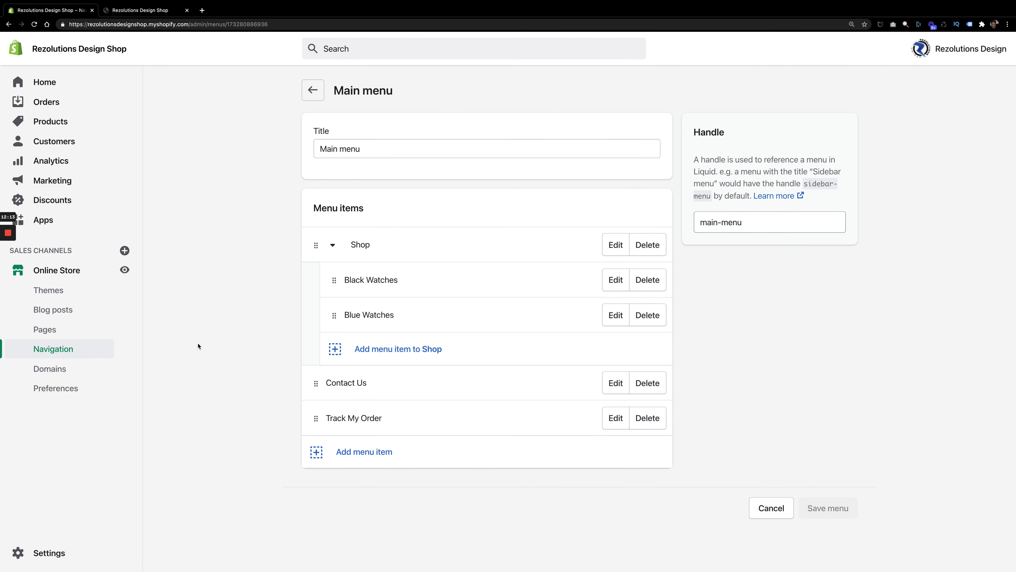
# Step: Reload the storefront home page so the header picks up the new menu items
pyautogui.click(155, 10)
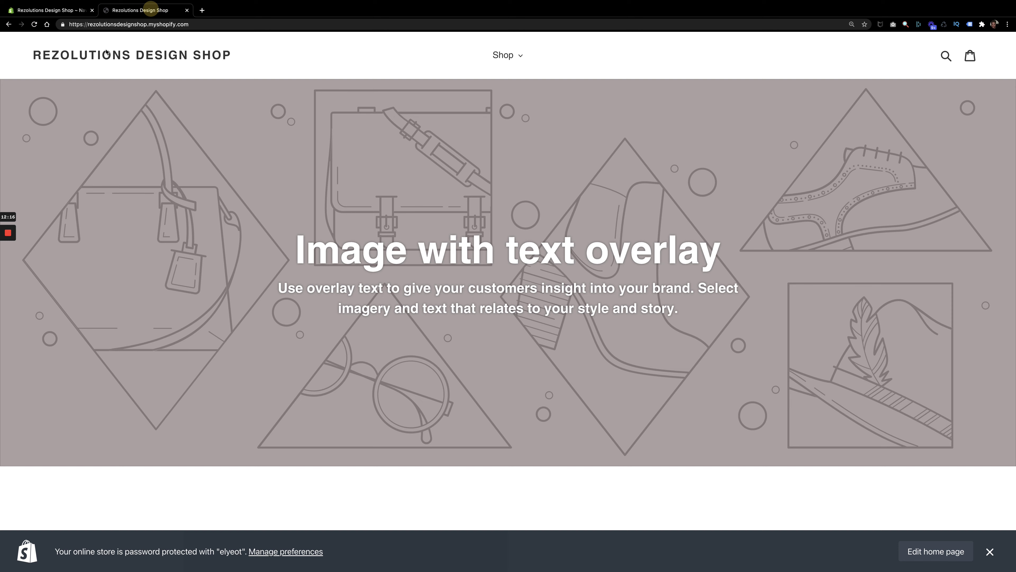
pyautogui.click(34, 25)
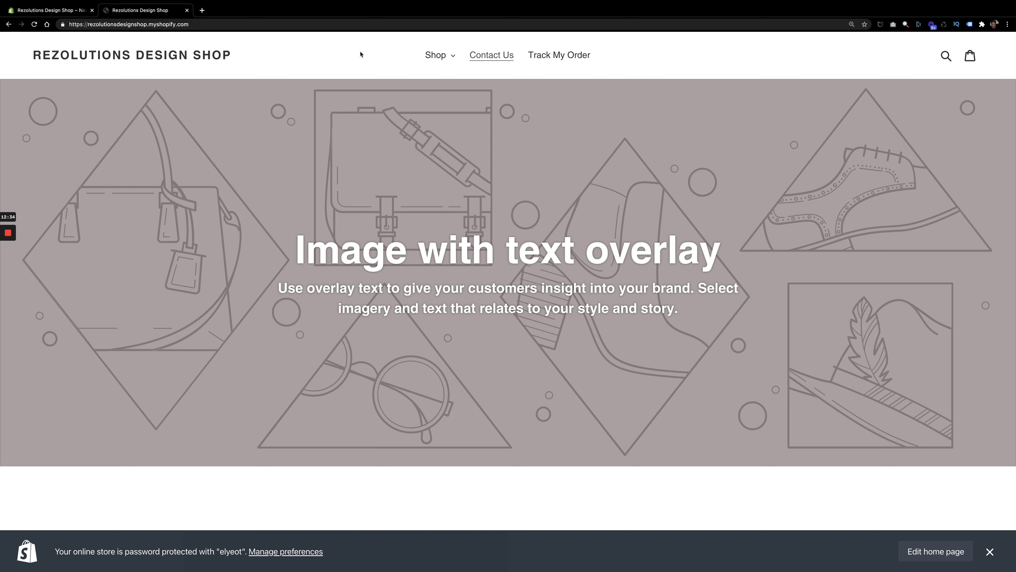
# Step: Add a top-level Wholesale item linked to # after Track My Order and save the Main menu
pyautogui.click(50, 10)
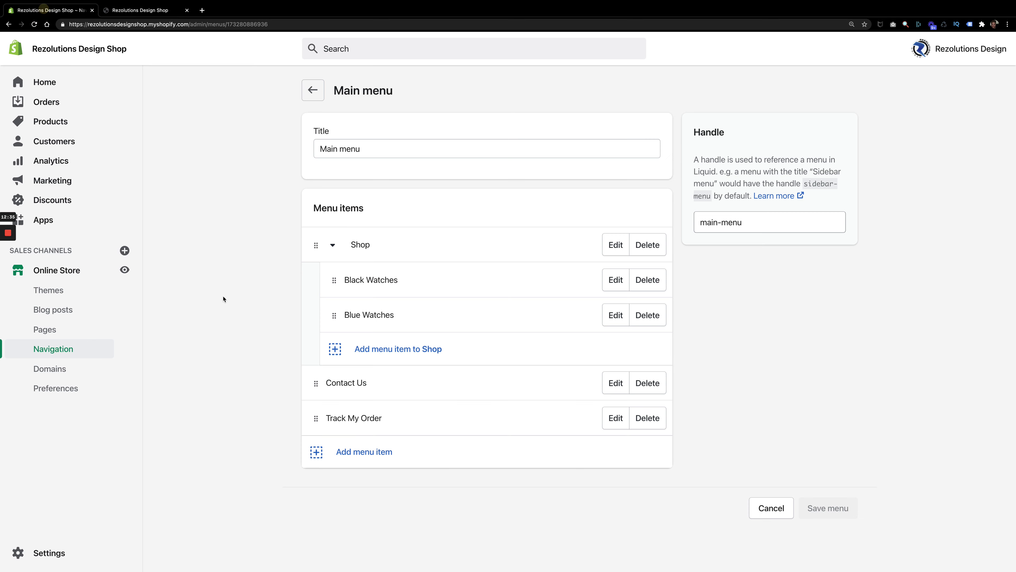
pyautogui.click(335, 459)
pyautogui.click(351, 303)
pyautogui.write('Wh')
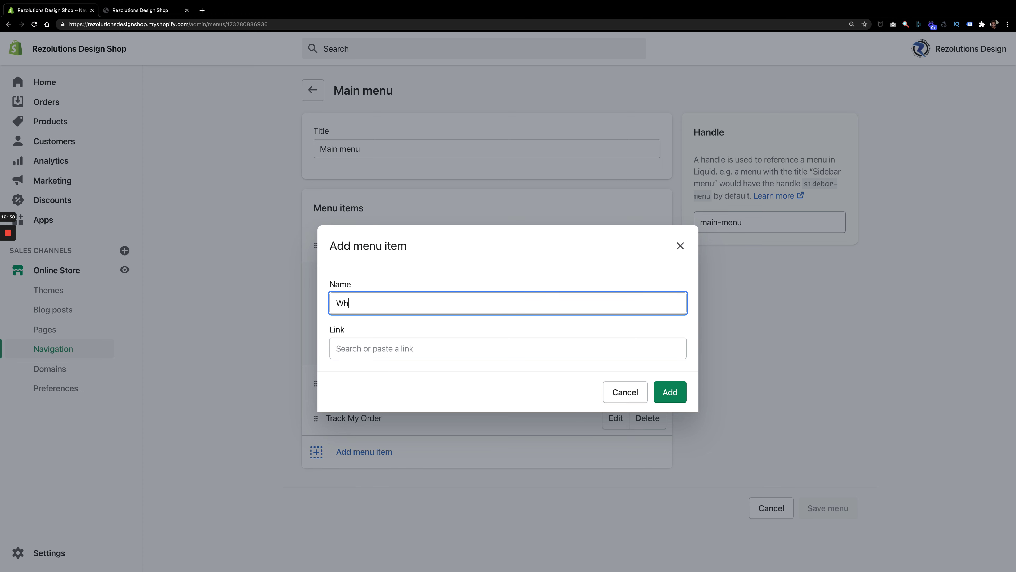
pyautogui.write('olesale')
pyautogui.click(342, 348)
pyautogui.write('#')
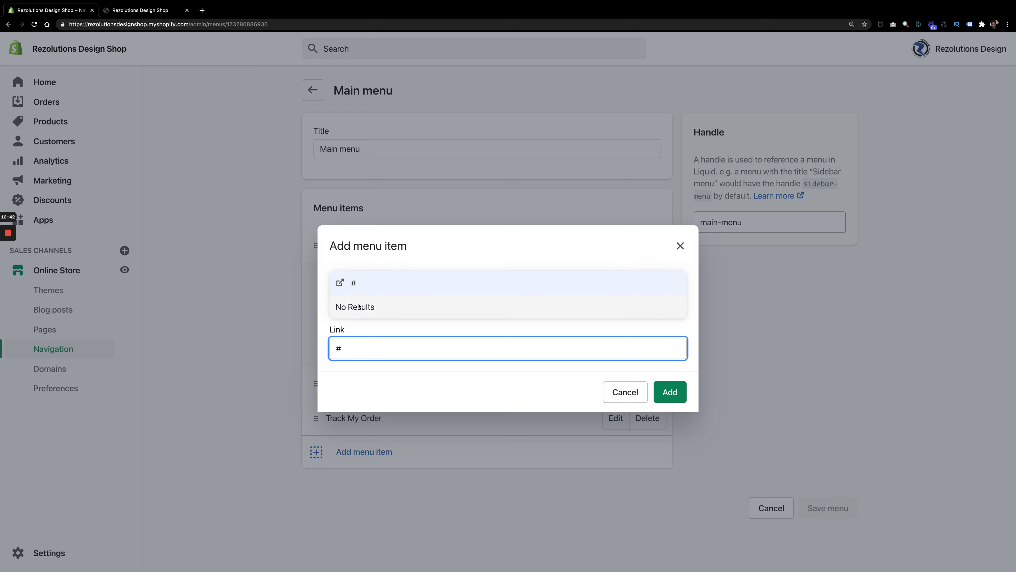
pyautogui.click(357, 282)
pyautogui.click(670, 392)
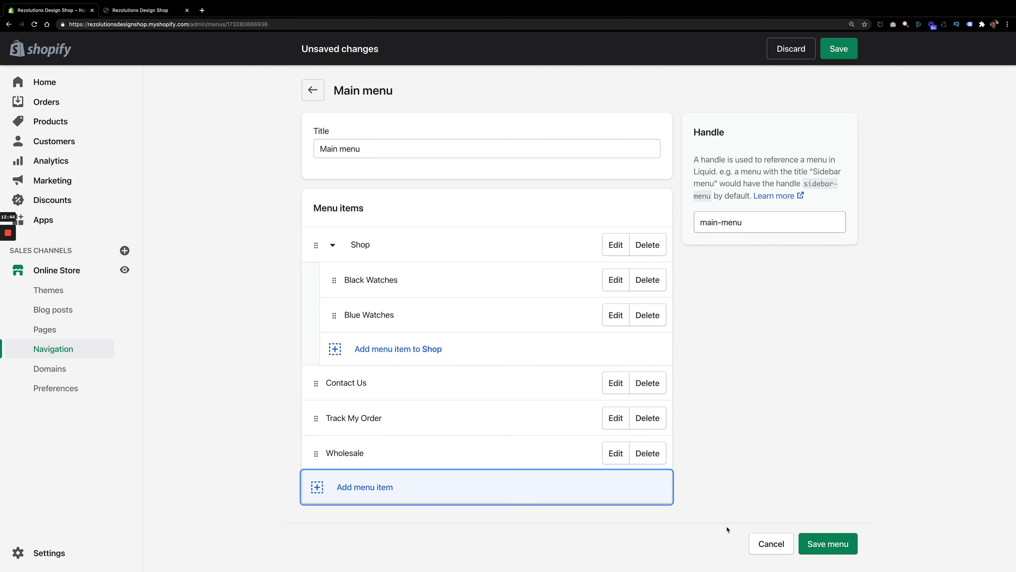
pyautogui.click(824, 543)
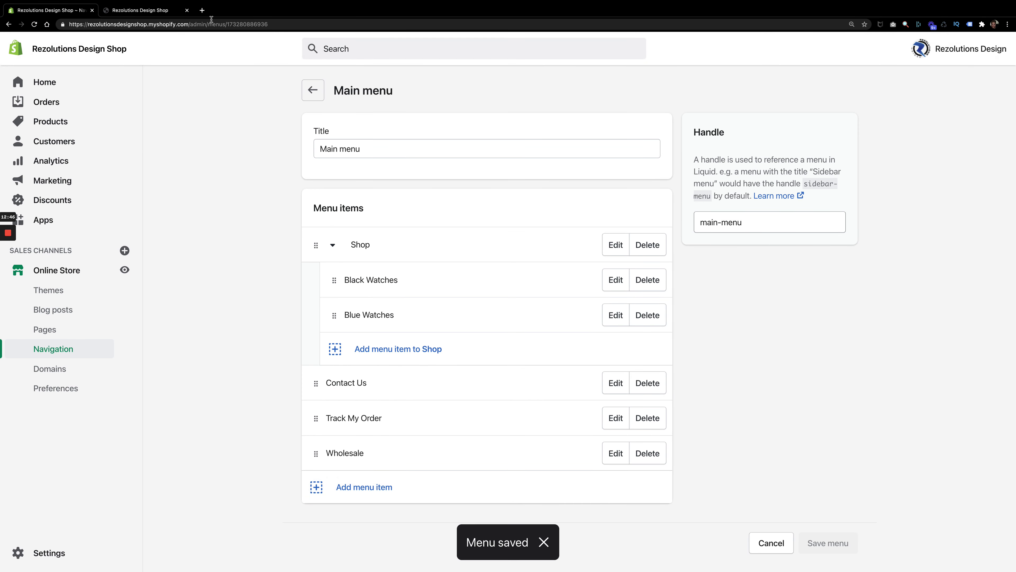
# Step: Reload the storefront to see Wholesale in the header, check the Shop dropdown, then return to admin
pyautogui.click(156, 10)
pyautogui.click(34, 24)
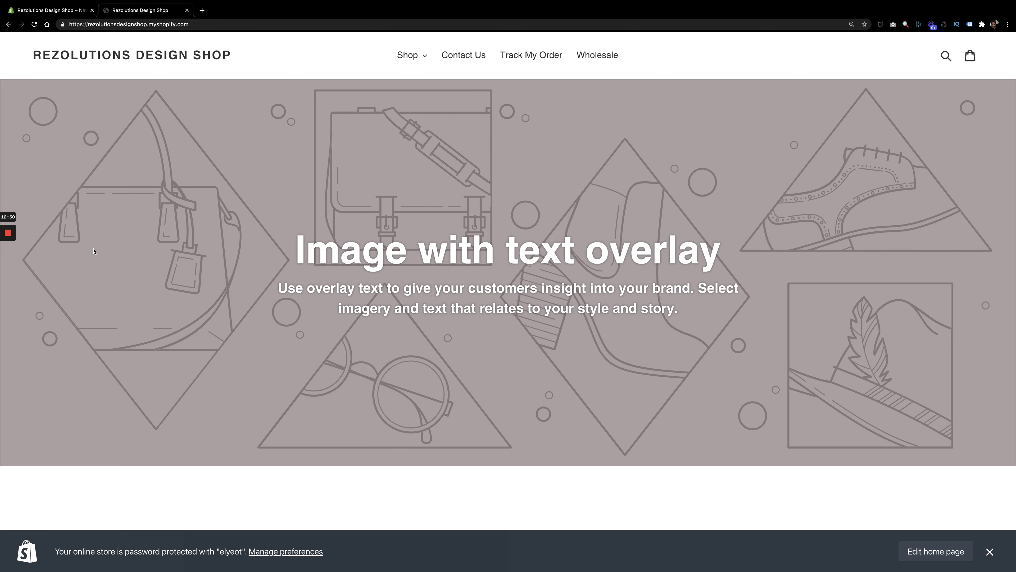
pyautogui.click(422, 55)
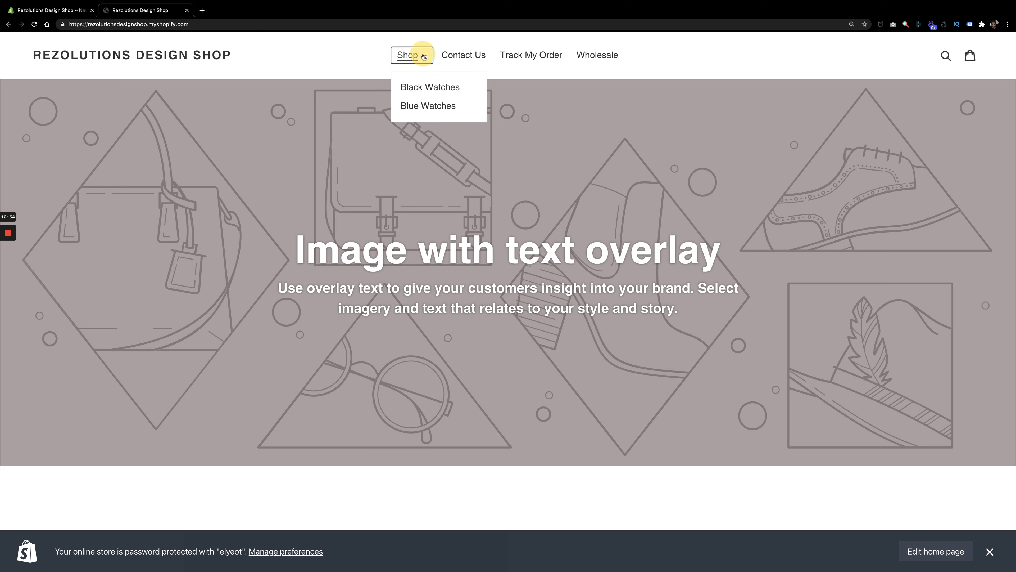
pyautogui.click(304, 59)
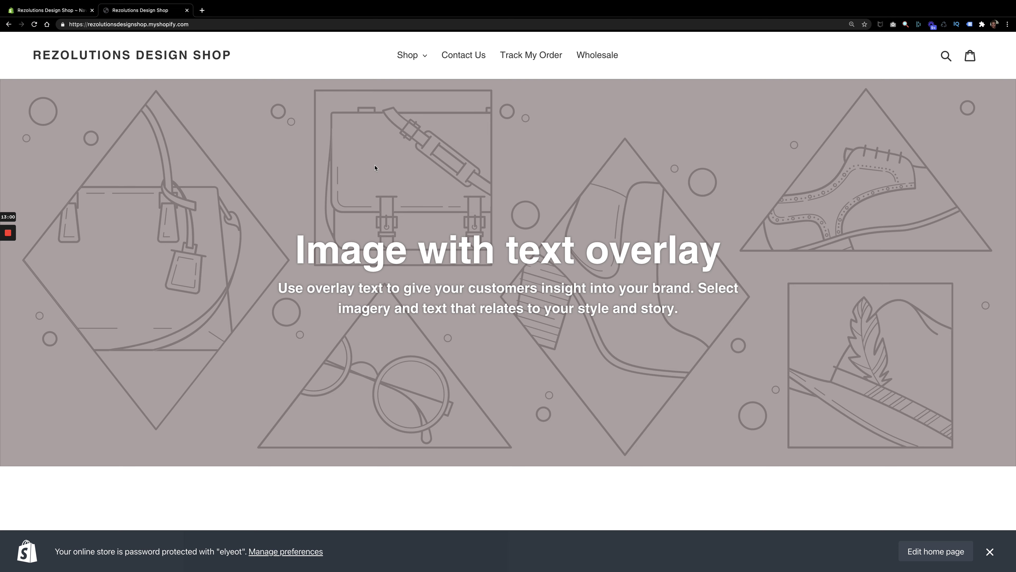
pyautogui.click(58, 11)
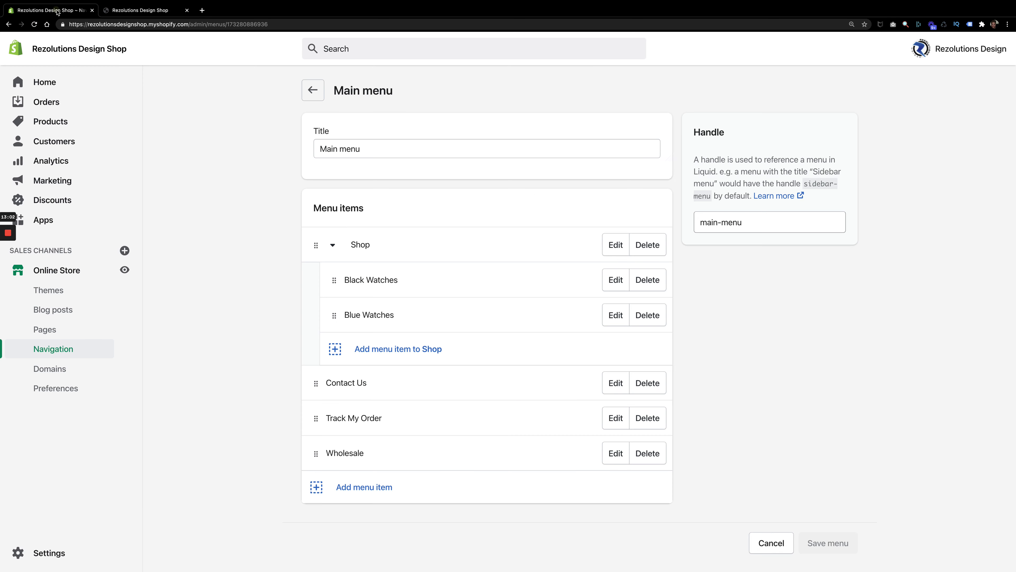
pyautogui.click(140, 11)
pyautogui.scroll(-15, 220, 294)
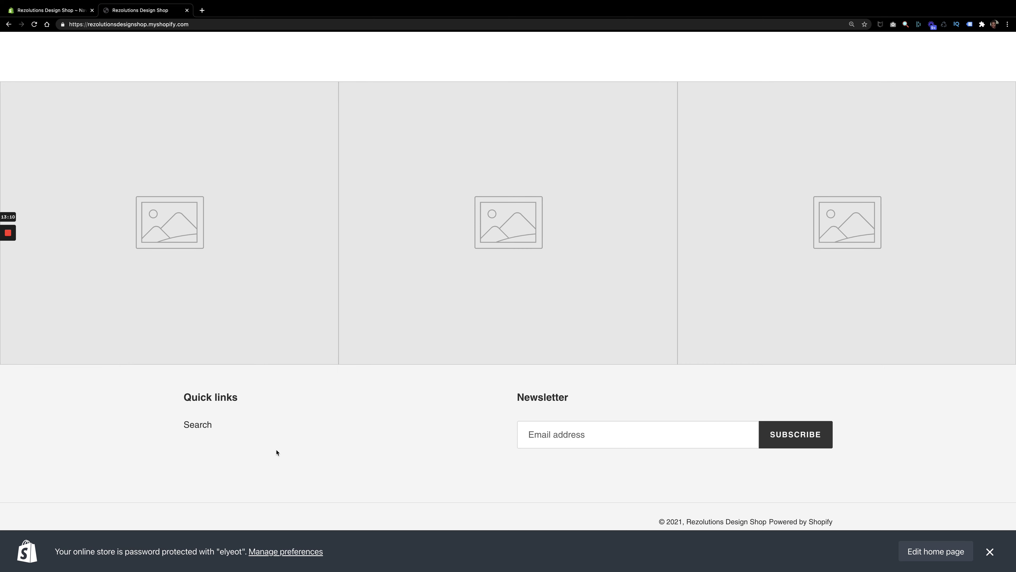
pyautogui.click(52, 10)
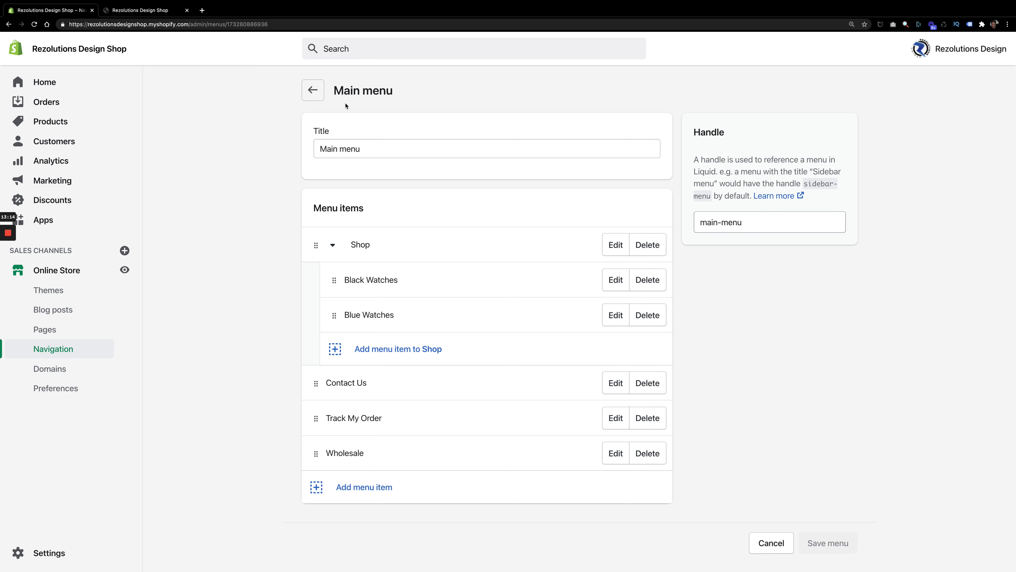
# Step: Open the Footer menu from the navigation list and delete its Search item
pyautogui.click(313, 90)
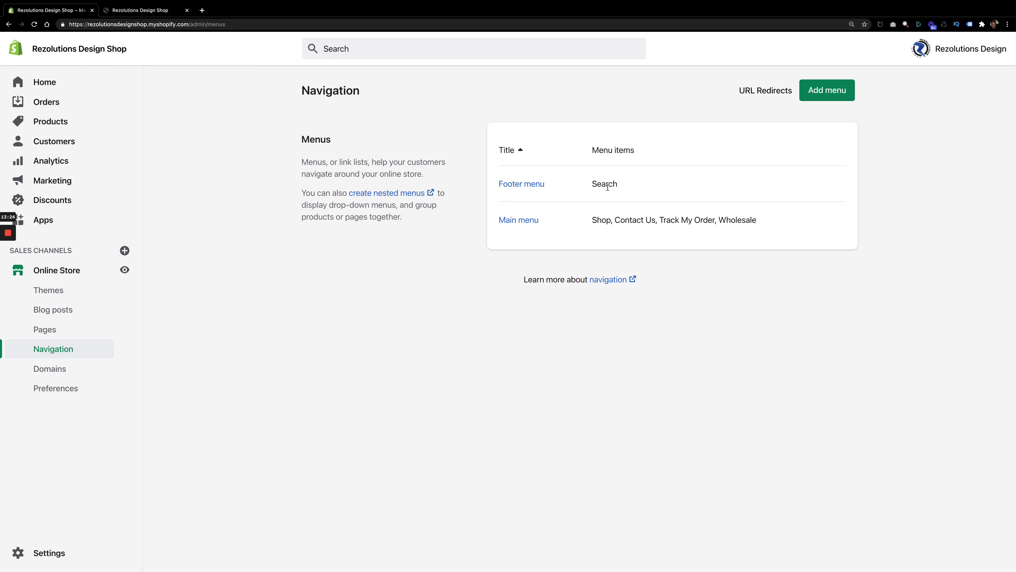
pyautogui.click(519, 183)
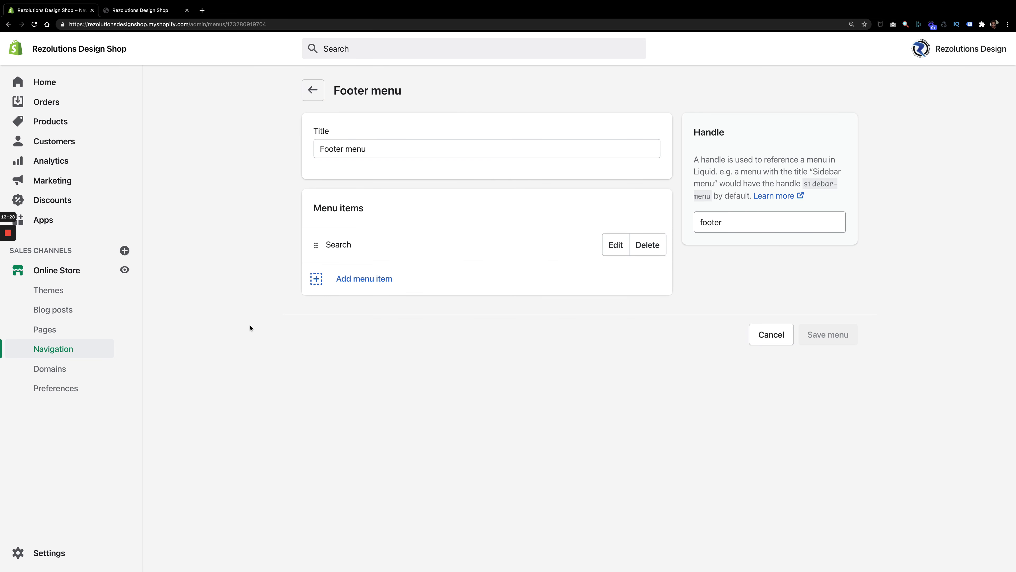
pyautogui.click(642, 244)
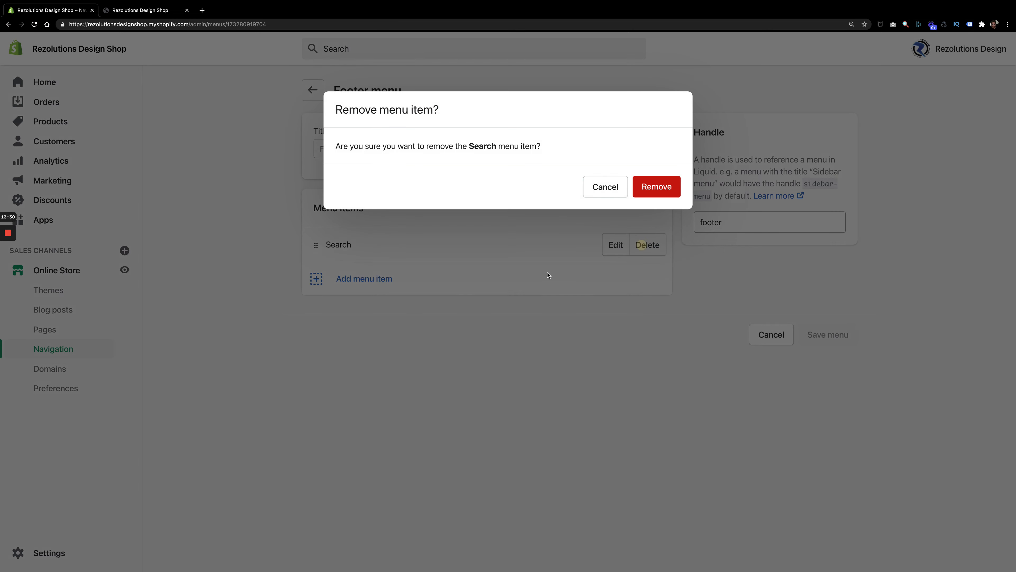
pyautogui.click(656, 186)
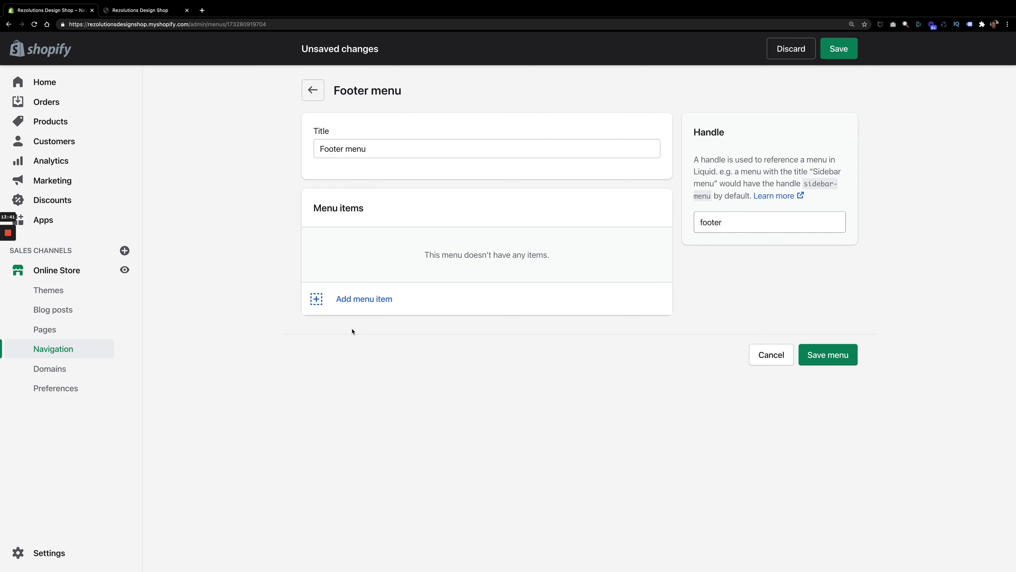
# Step: Add Black Watches and Blue Watches collection links to the Footer menu
pyautogui.click(360, 312)
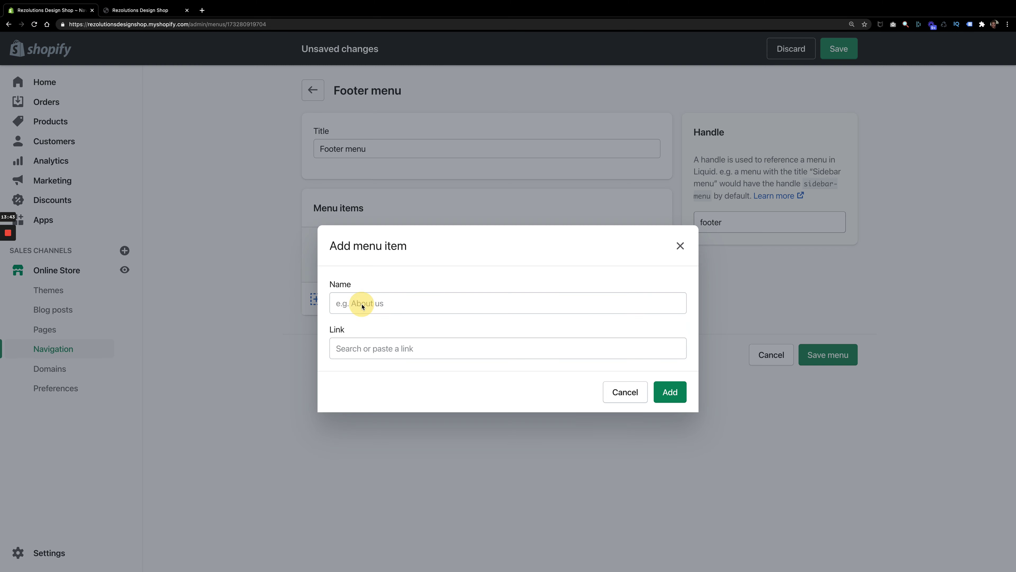
pyautogui.click(360, 344)
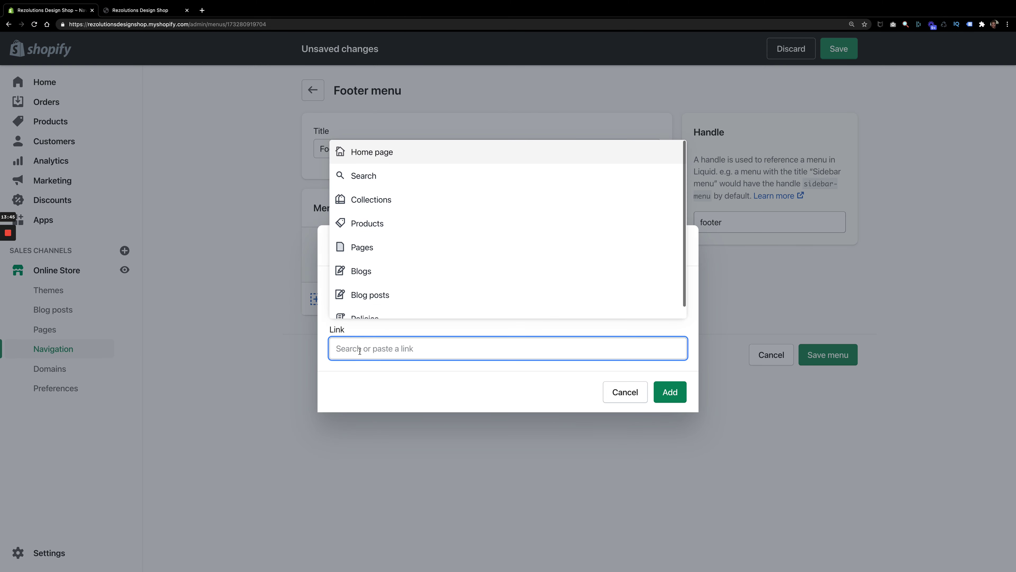
pyautogui.click(403, 202)
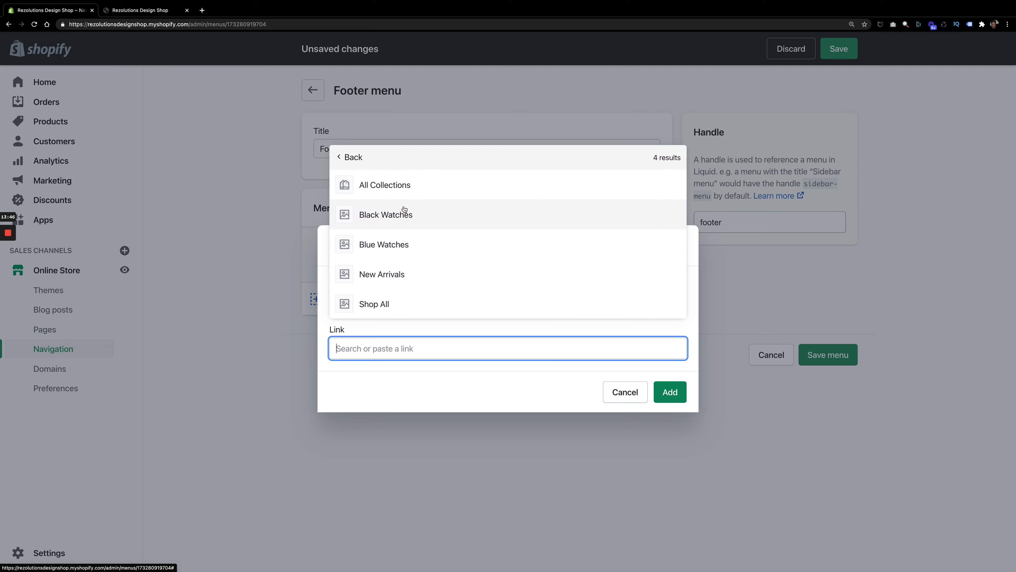
pyautogui.click(419, 222)
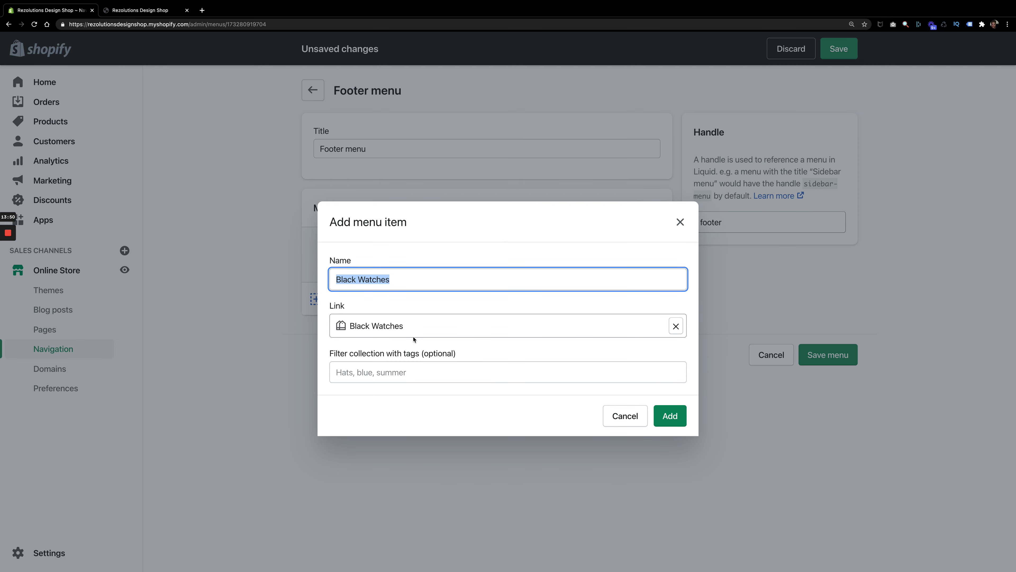
pyautogui.click(664, 414)
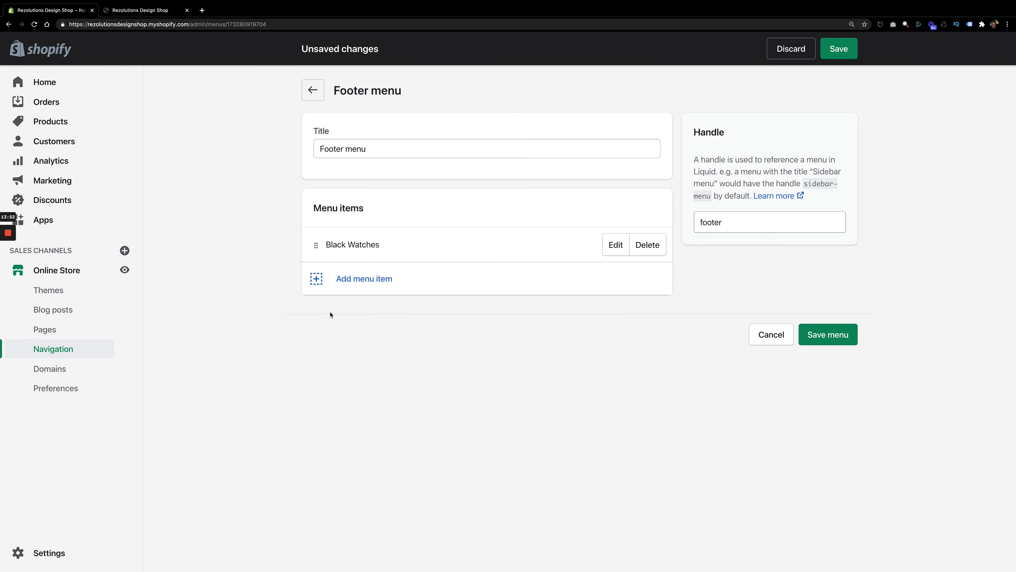
pyautogui.click(371, 285)
pyautogui.click(369, 352)
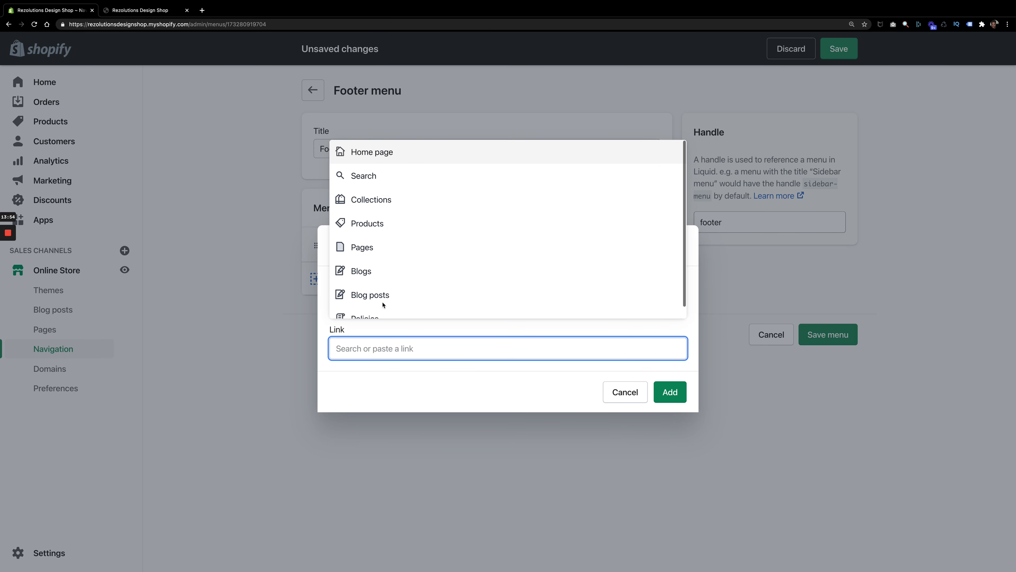
pyautogui.click(364, 198)
pyautogui.click(381, 245)
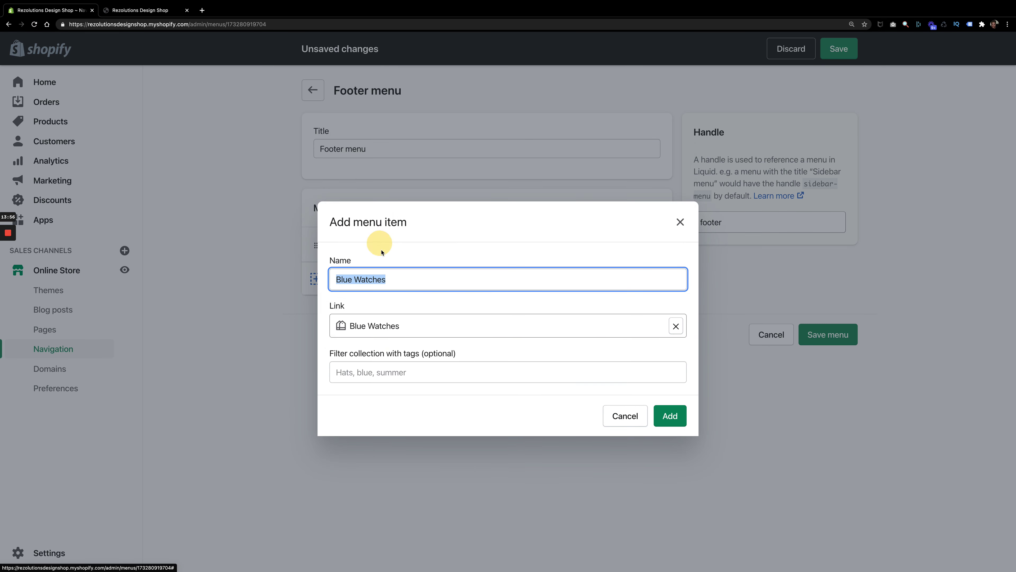
pyautogui.click(669, 415)
# Step: Add New Arrivals and Shop All collection links to the Footer menu
pyautogui.click(345, 328)
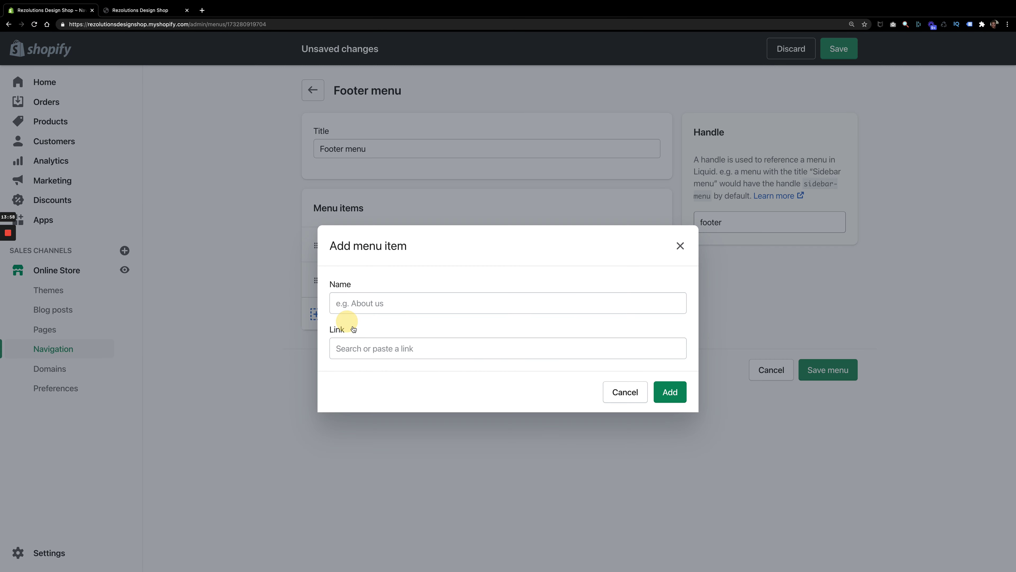
pyautogui.click(353, 347)
pyautogui.click(369, 204)
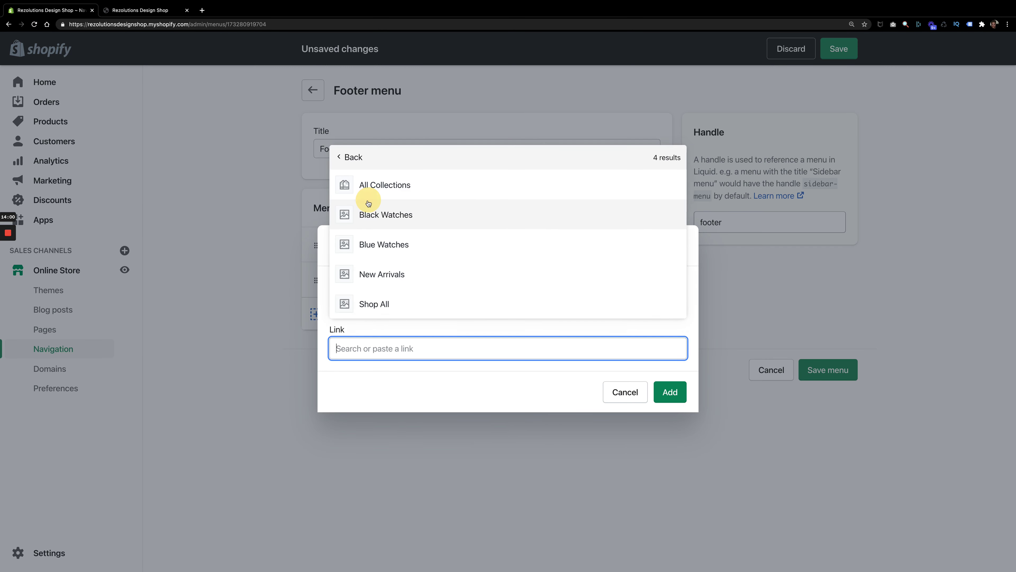
pyautogui.click(379, 272)
pyautogui.click(665, 415)
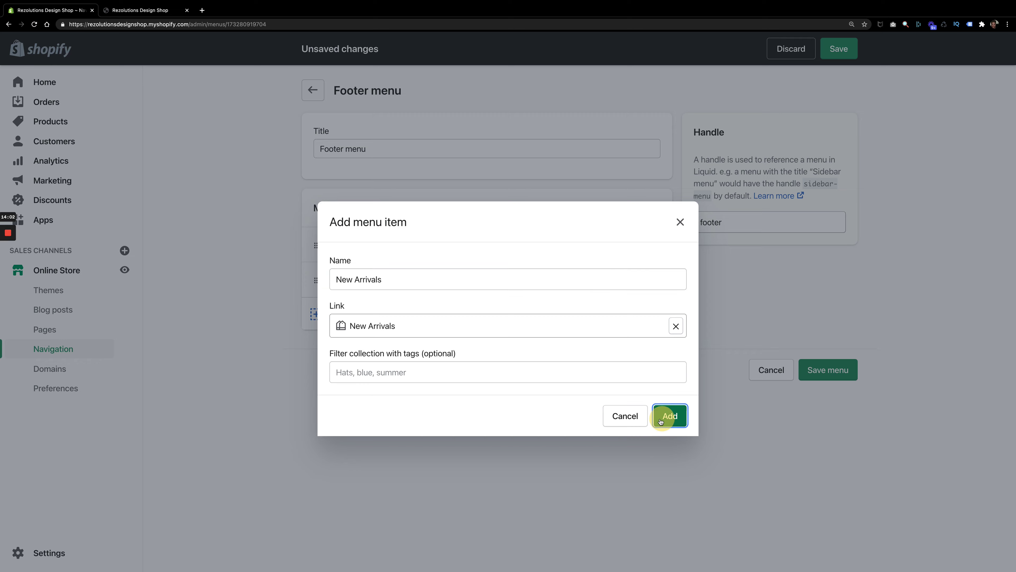
pyautogui.click(356, 358)
pyautogui.click(354, 346)
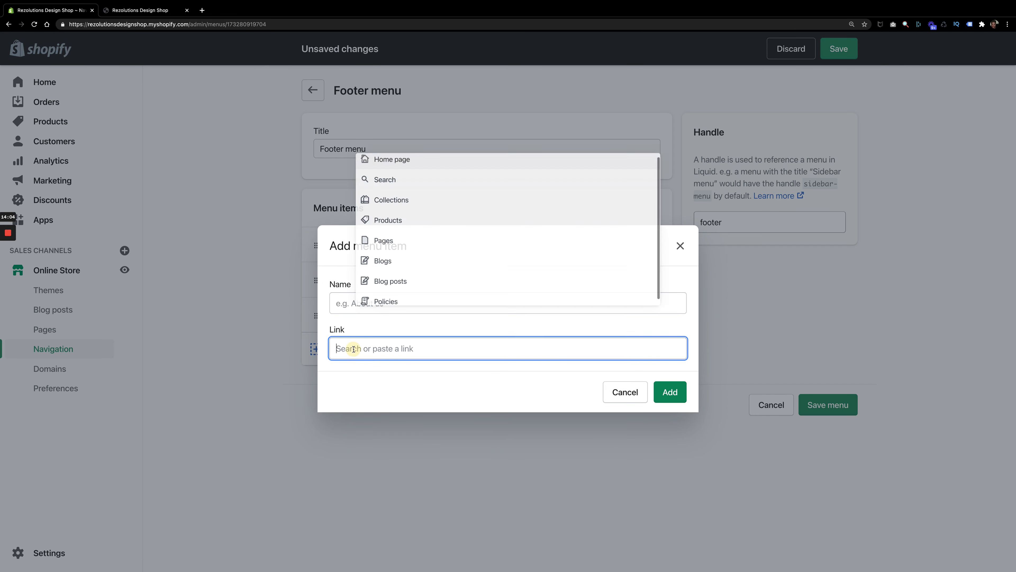
pyautogui.click(371, 201)
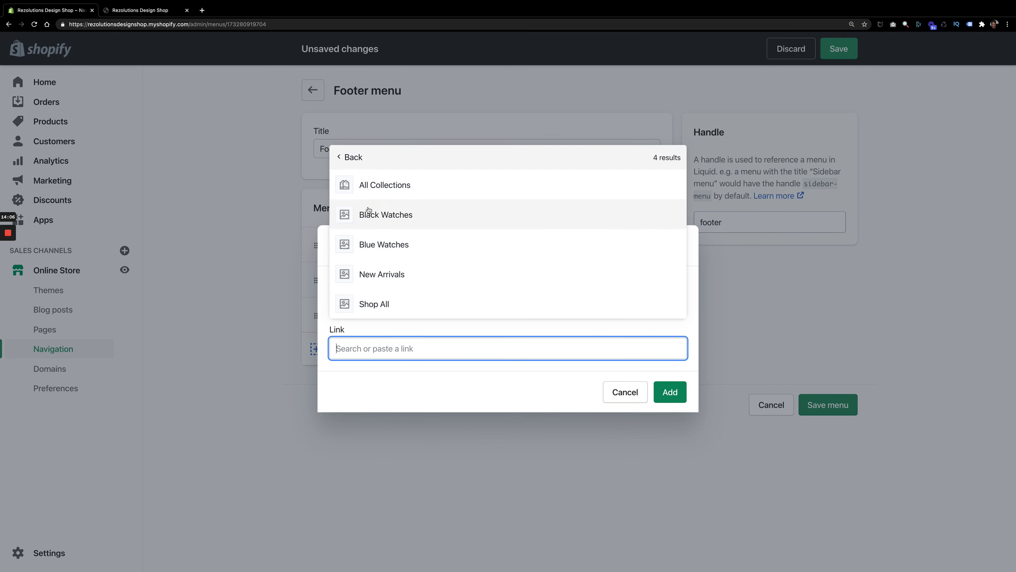
pyautogui.click(374, 304)
pyautogui.click(667, 416)
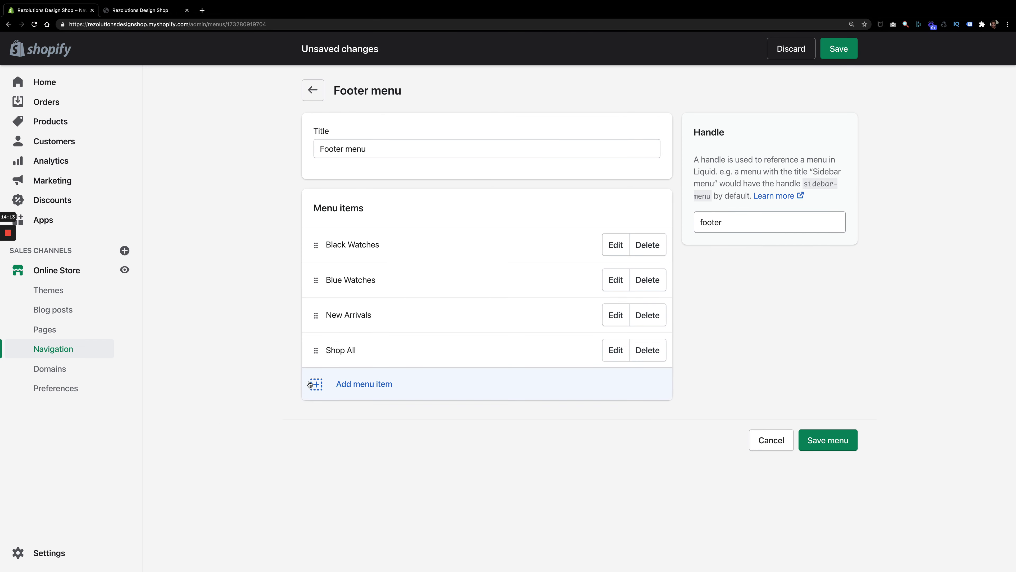
# Step: Move Shop All to the top and New Arrivals second, then save the Footer menu
pyautogui.moveTo(316, 354); pyautogui.dragTo(312, 227)
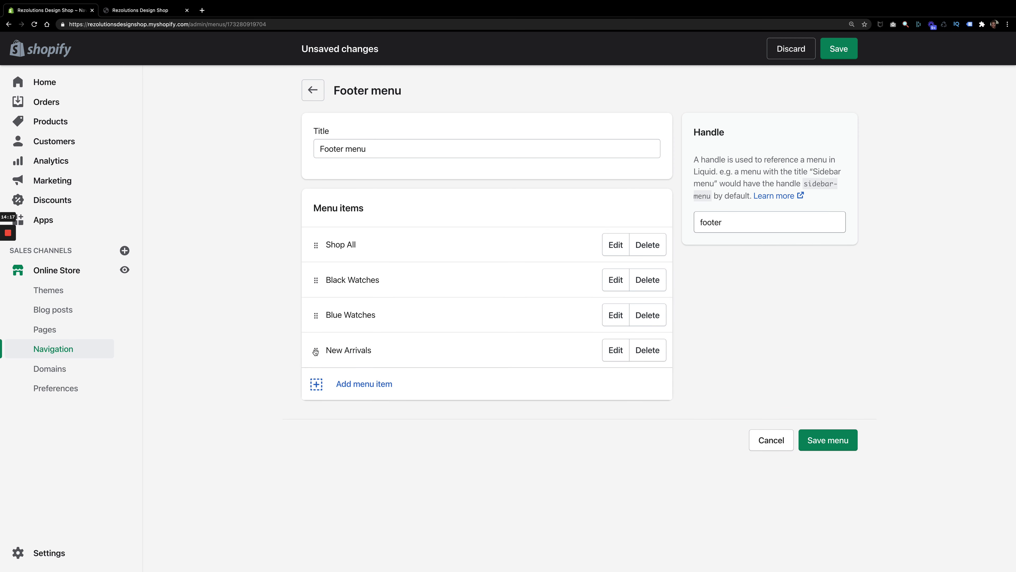
pyautogui.moveTo(316, 350); pyautogui.dragTo(314, 277)
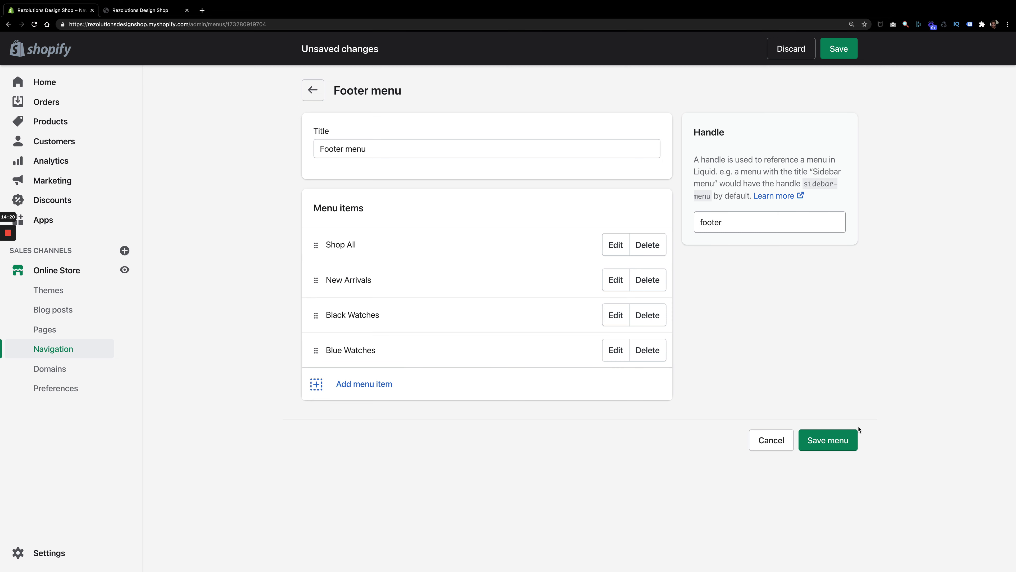
pyautogui.click(828, 439)
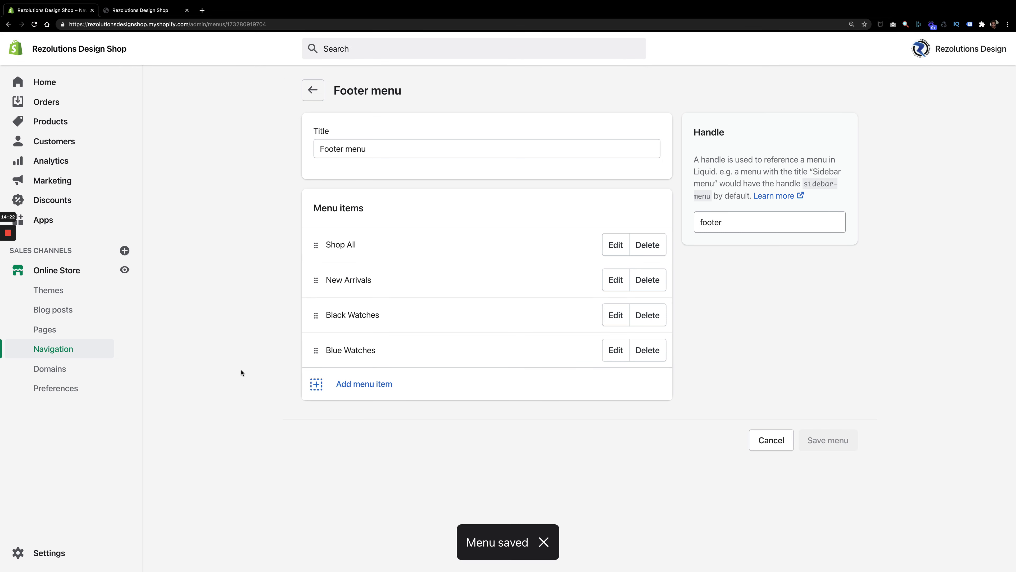
# Step: Reload the storefront to confirm footer Quick links show Shop All, New Arrivals, Black Watches, Blue Watches
pyautogui.click(142, 10)
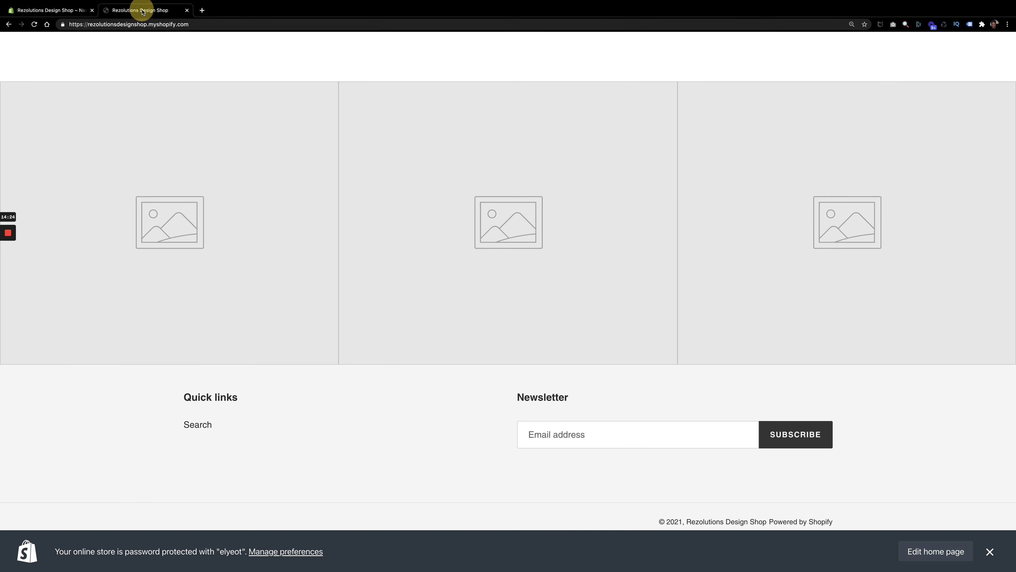
pyautogui.click(34, 24)
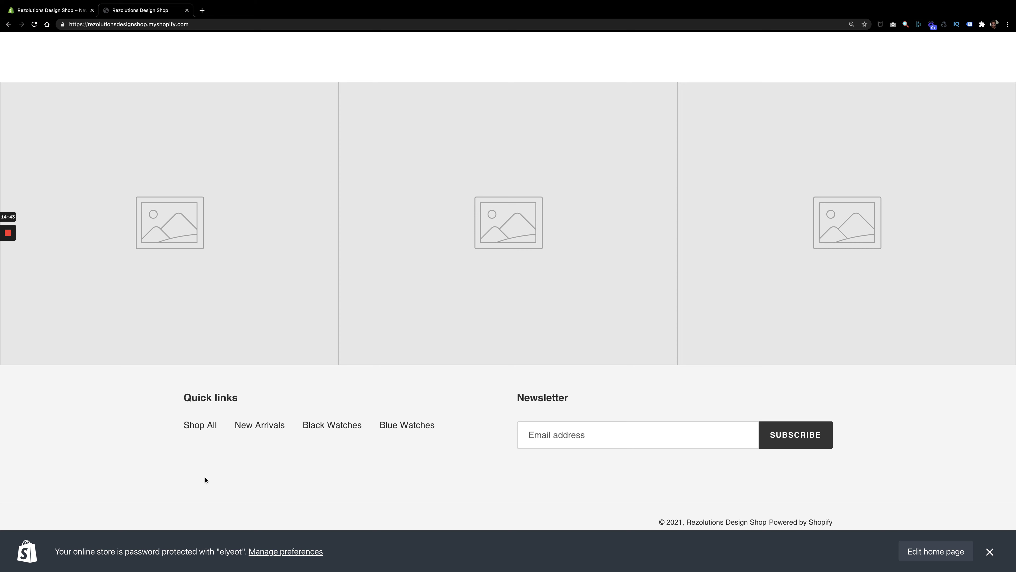
pyautogui.click(66, 9)
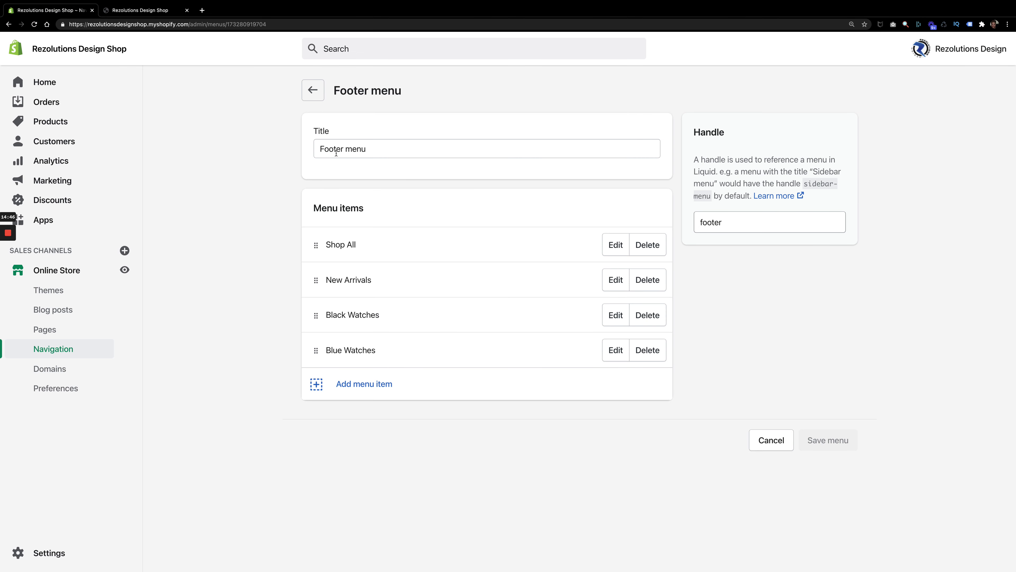
# Step: Leave the Footer menu editor for the Navigation list showing Footer menu and Main menu
pyautogui.tripleClick(347, 147)
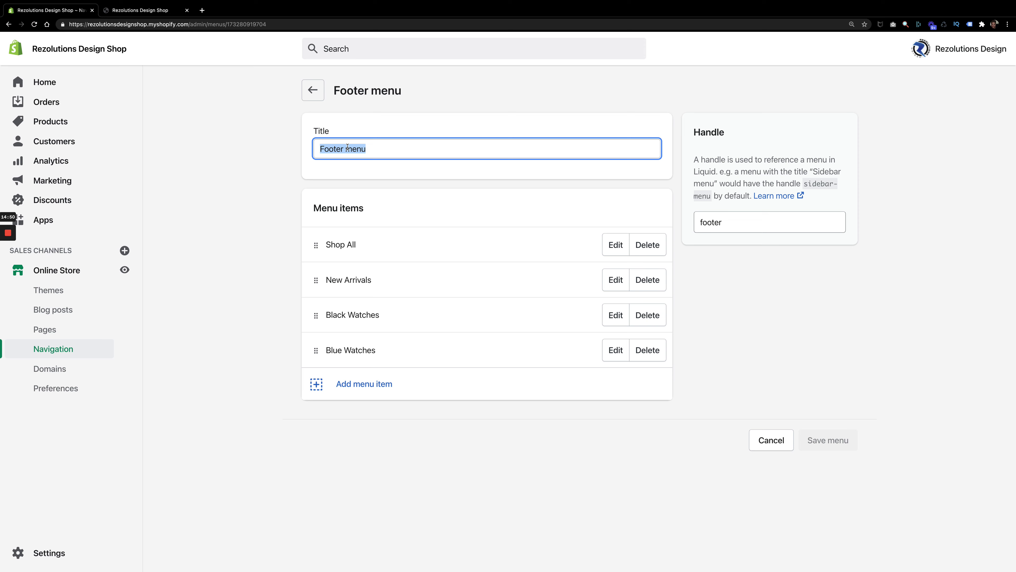
pyautogui.click(312, 90)
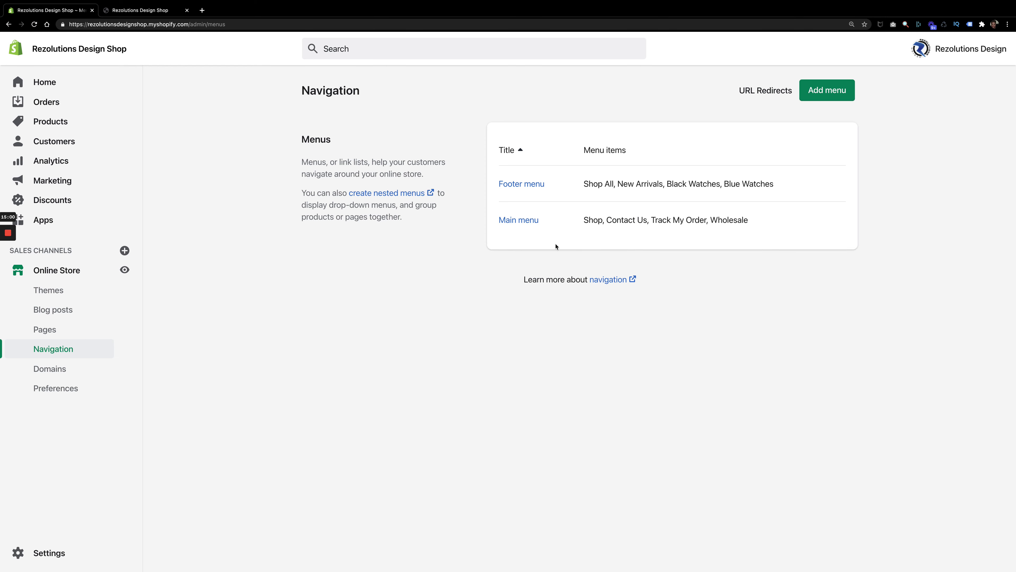
# Step: Verify the storefront Shop dropdown lists Black Watches and Blue Watches, then return to the admin
pyautogui.click(140, 10)
pyautogui.scroll(15, 182, 198)
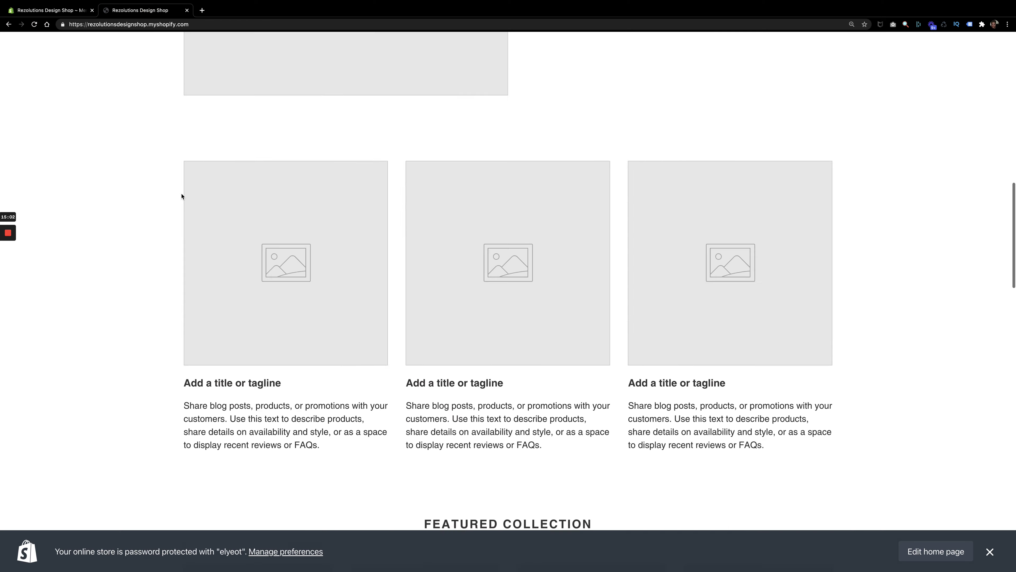
pyautogui.scroll(-1, 460, 73)
pyautogui.click(413, 57)
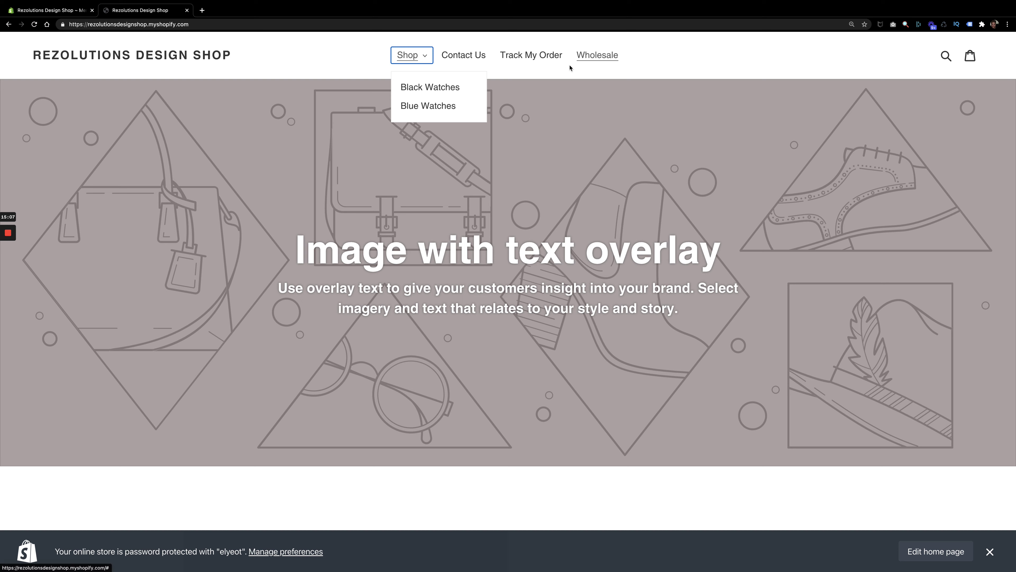
pyautogui.click(320, 55)
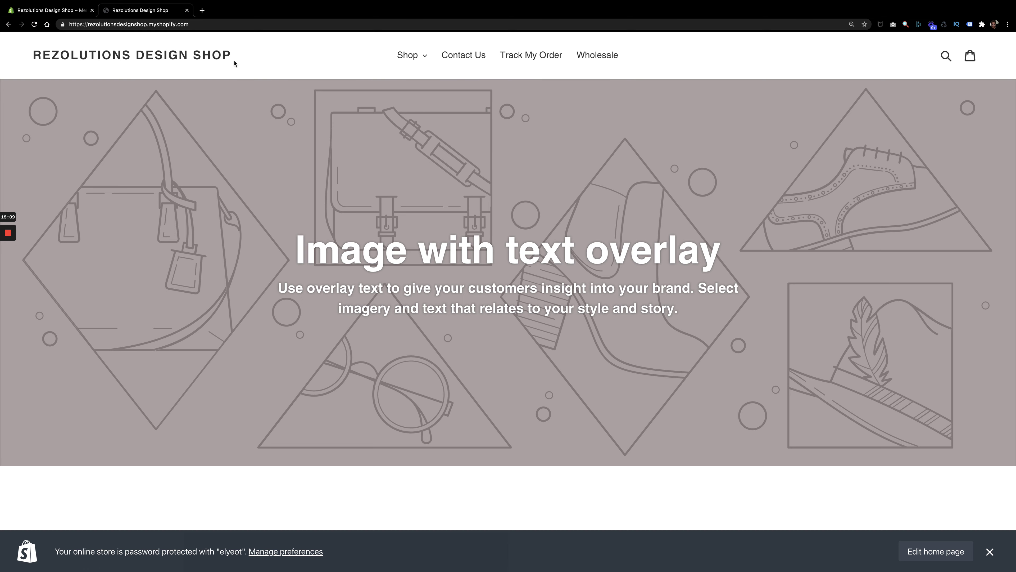
pyautogui.click(78, 12)
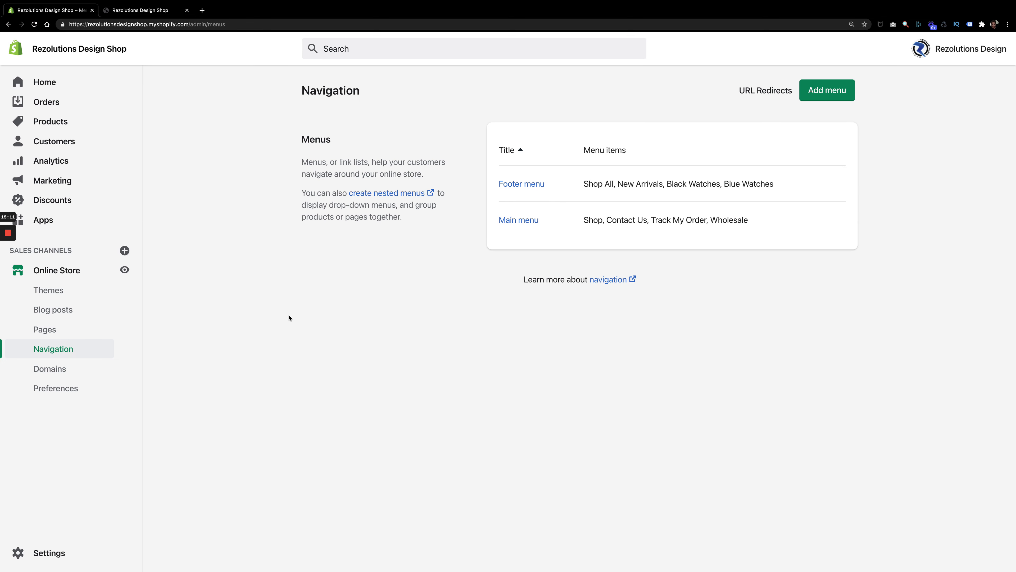